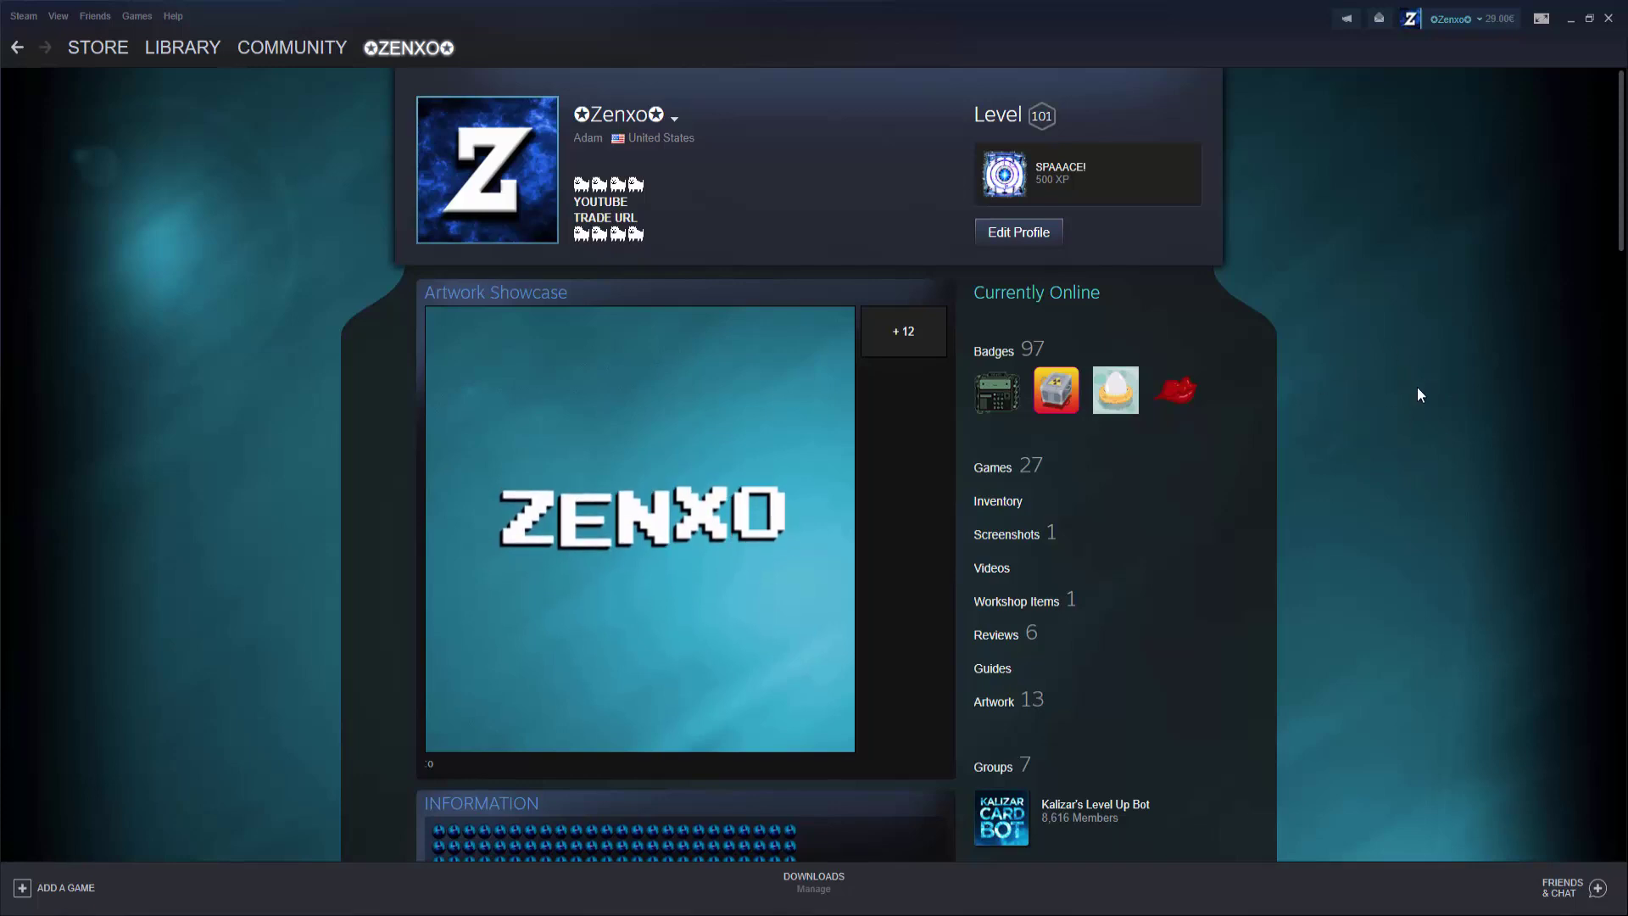
Open the item inventory and filter it to show only Profile Backgrounds
{"action": "scroll", "coordinate": [1417, 387], "scroll_direction": "down", "scroll_amount": 6}
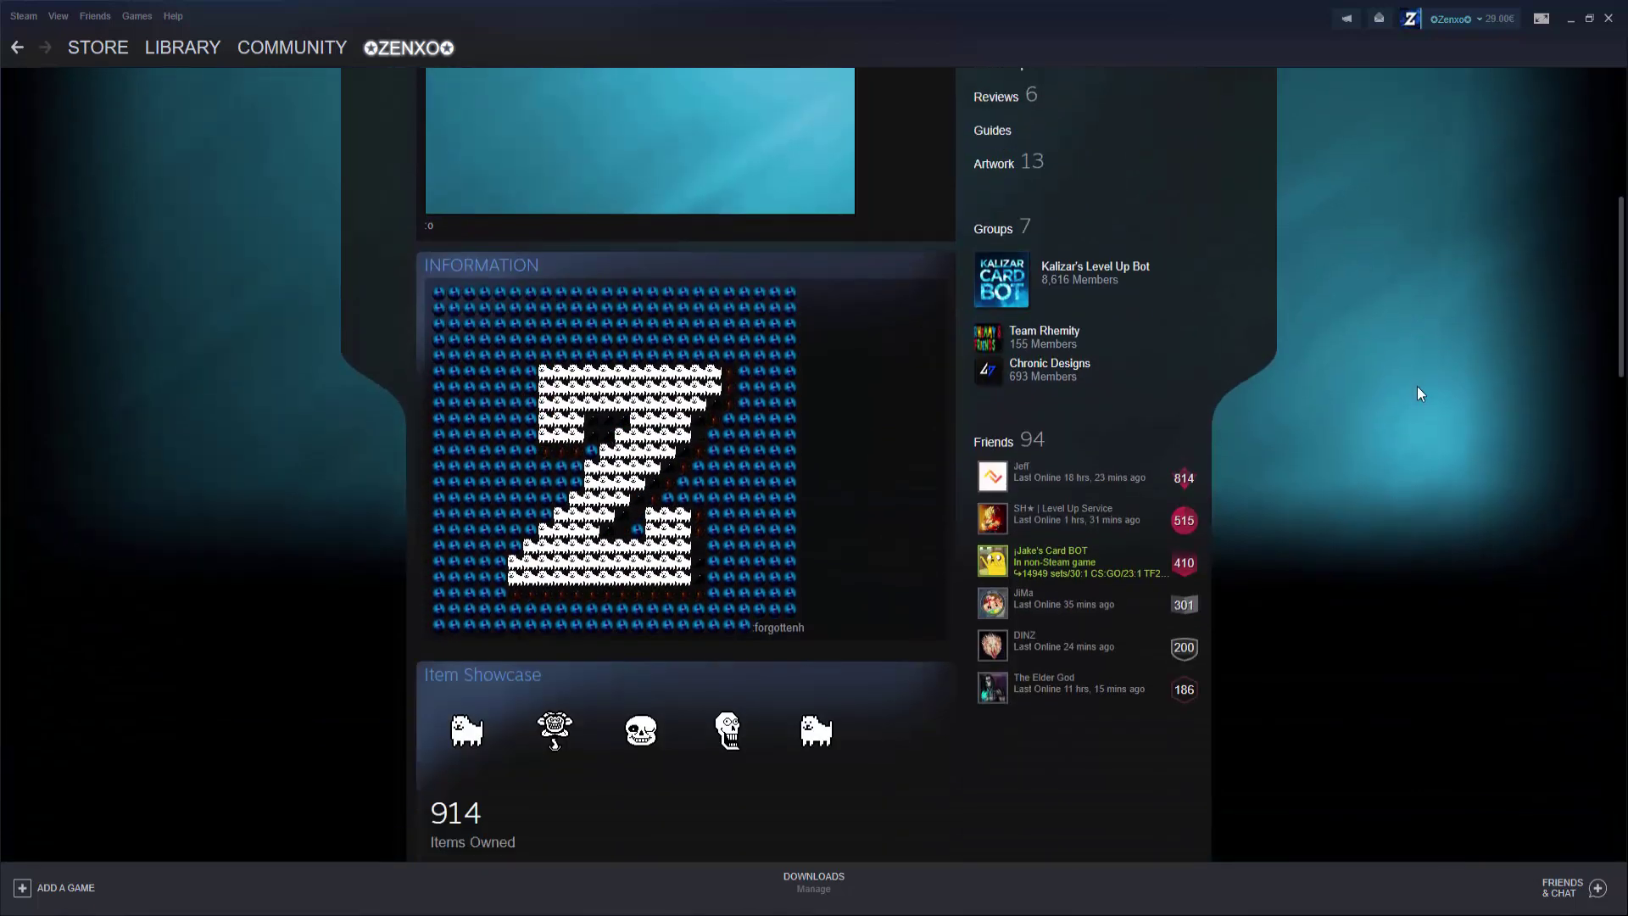
{"action": "scroll", "coordinate": [1418, 387], "scroll_direction": "up", "scroll_amount": 7}
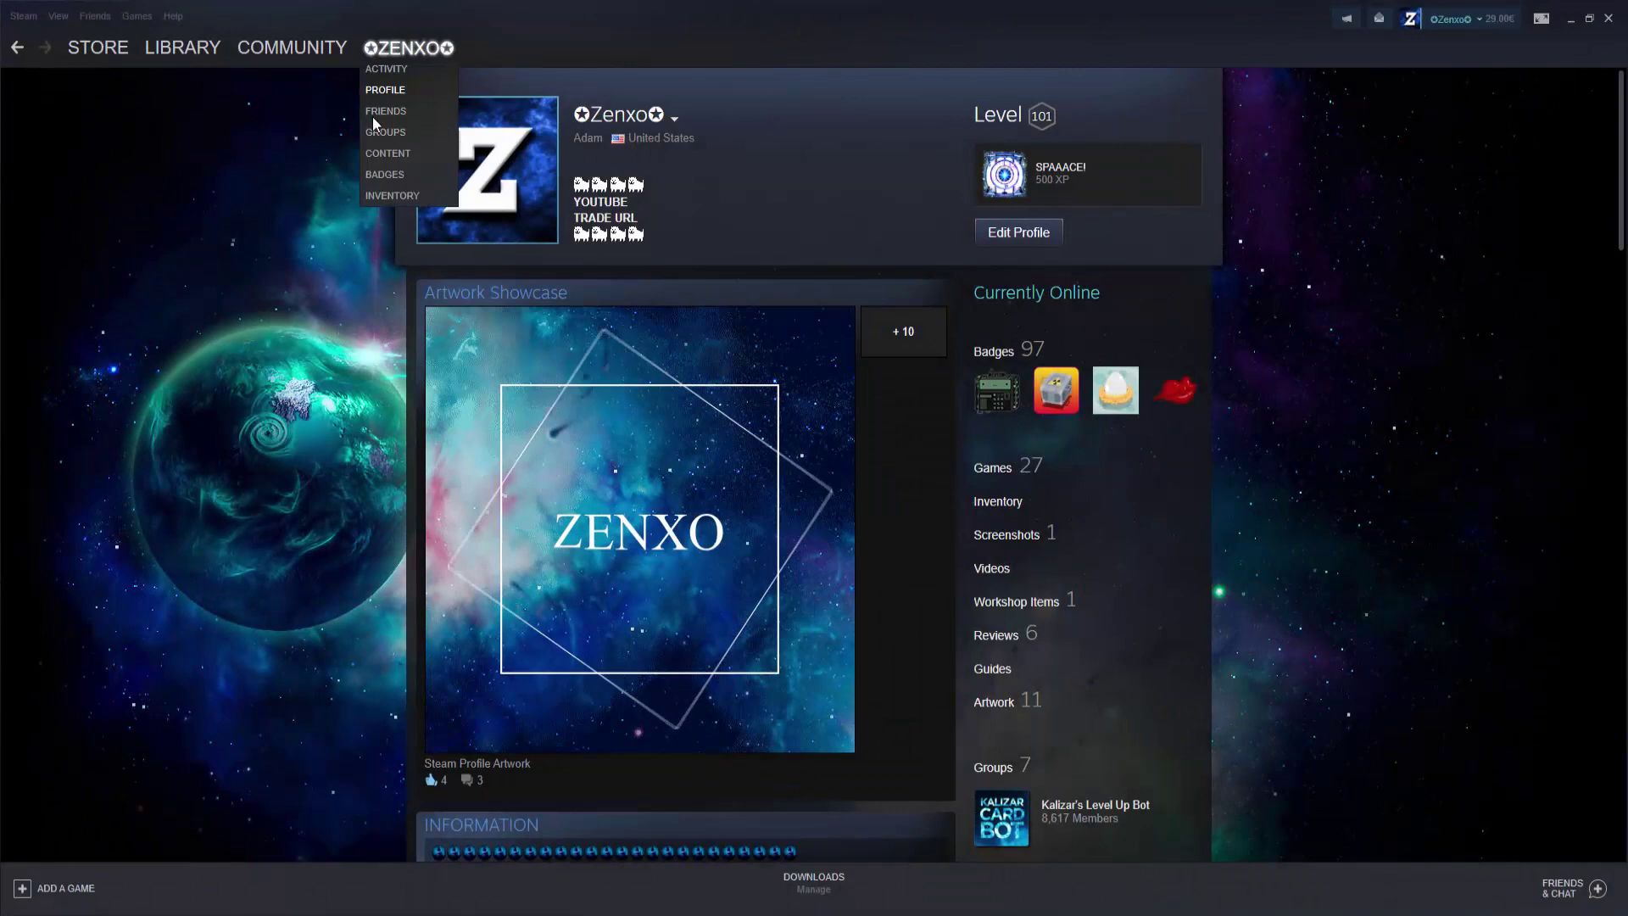
{"action": "left_click", "coordinate": [370, 196]}
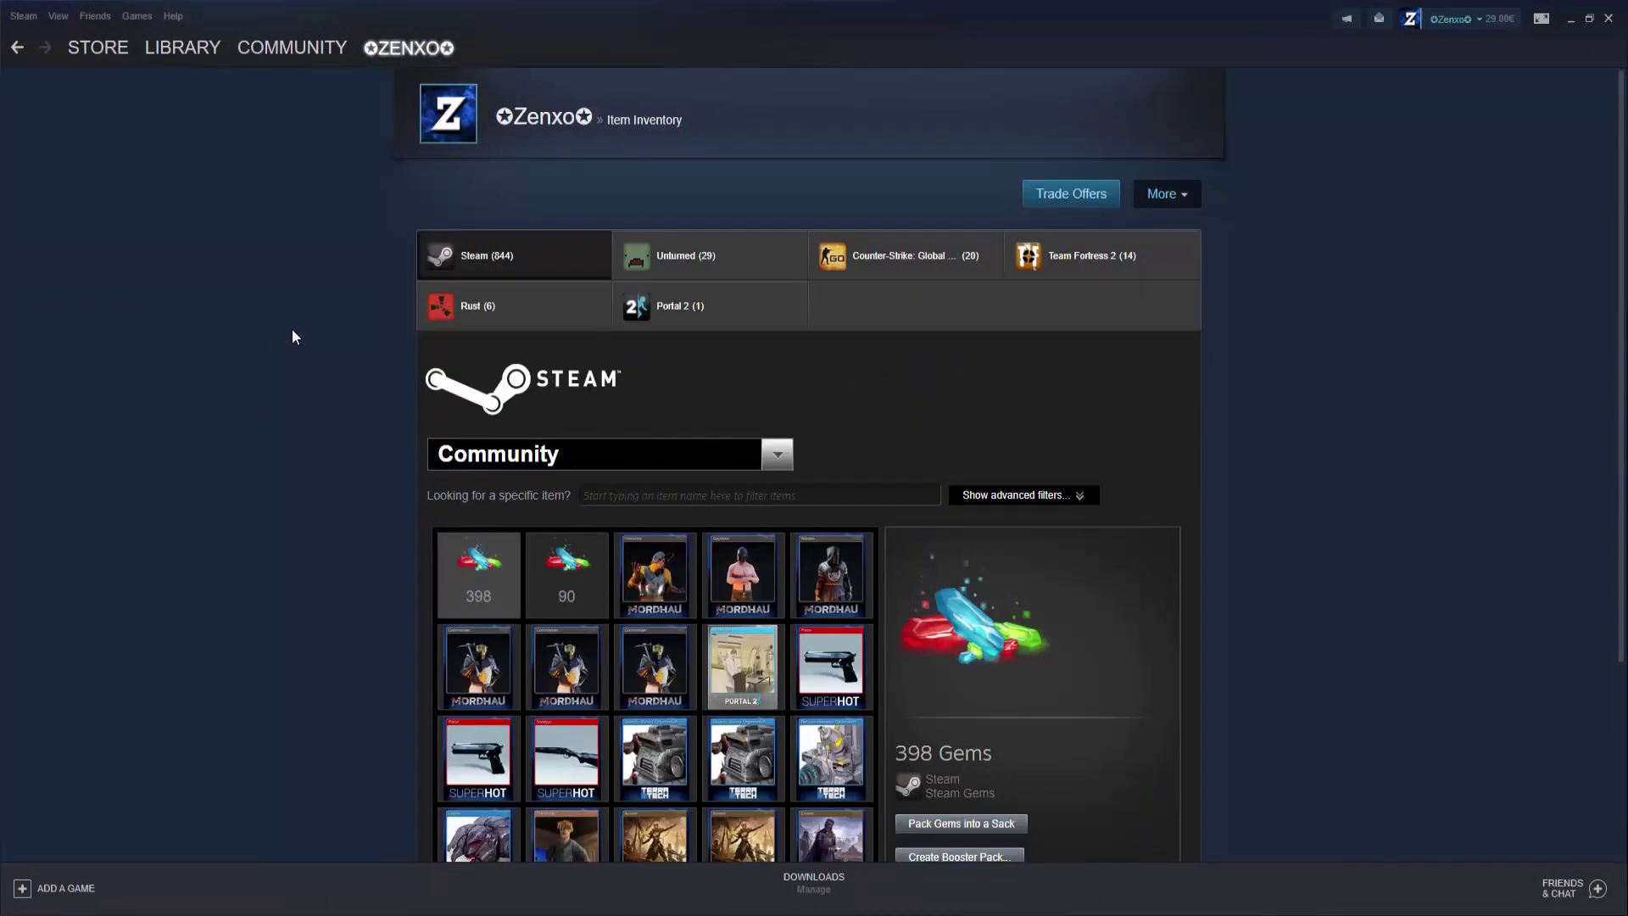
{"action": "left_click", "coordinate": [1018, 495]}
{"action": "left_click", "coordinate": [836, 585]}
{"action": "scroll", "coordinate": [837, 587], "scroll_direction": "down", "scroll_amount": 5}
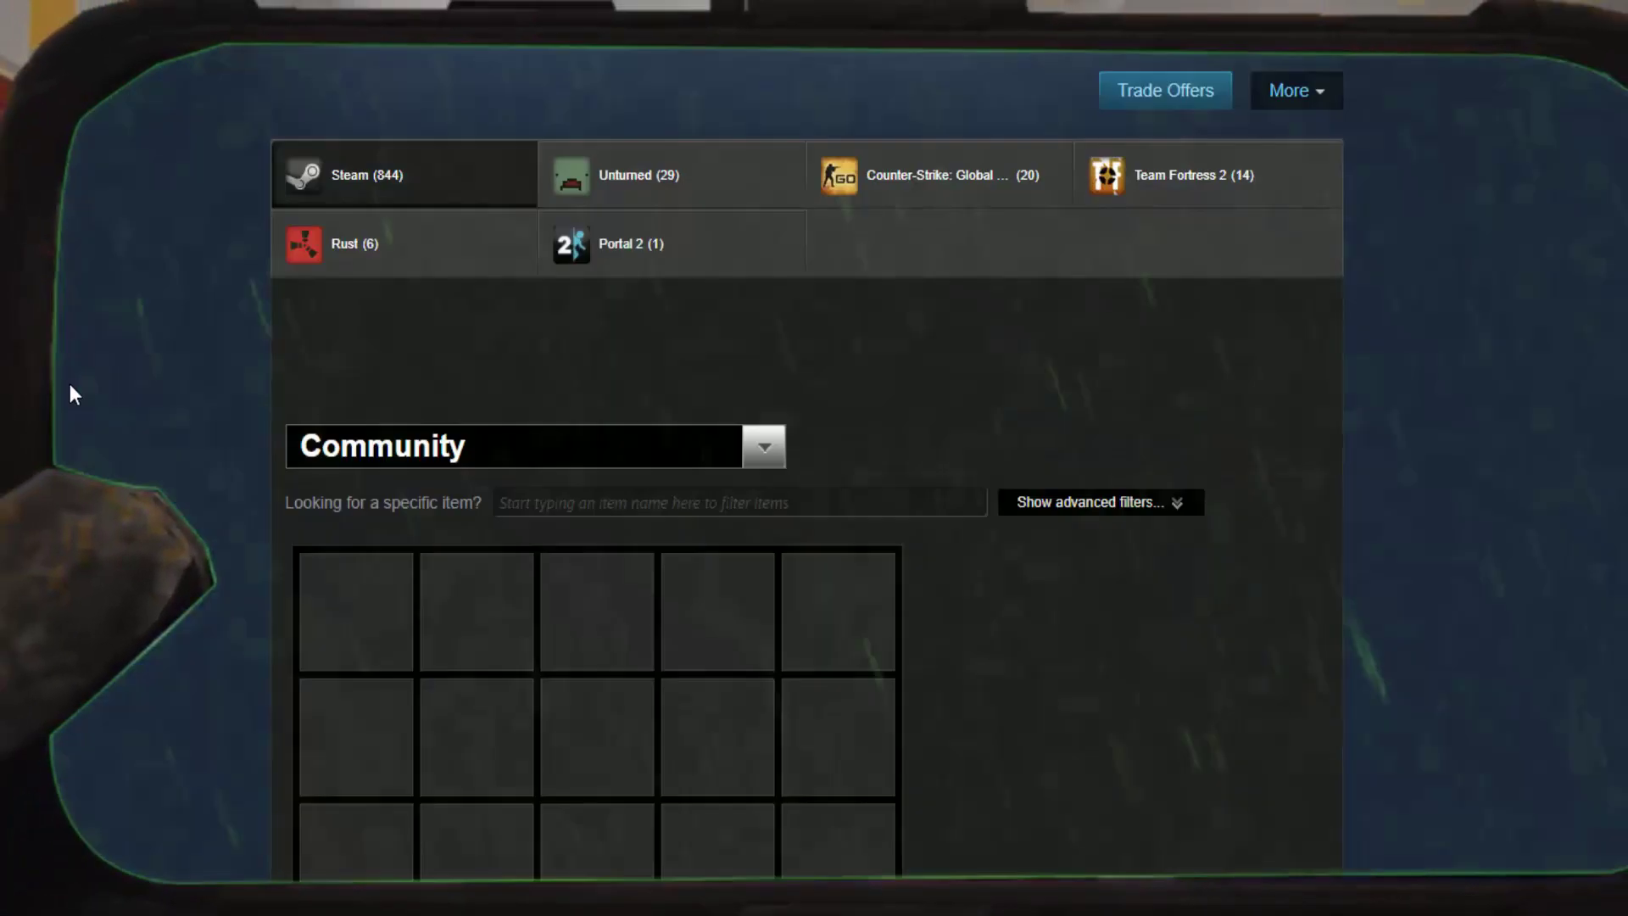
Reapply the Profile Background filter and page forward to the next set of backgrounds
{"action": "left_click", "coordinate": [1093, 502]}
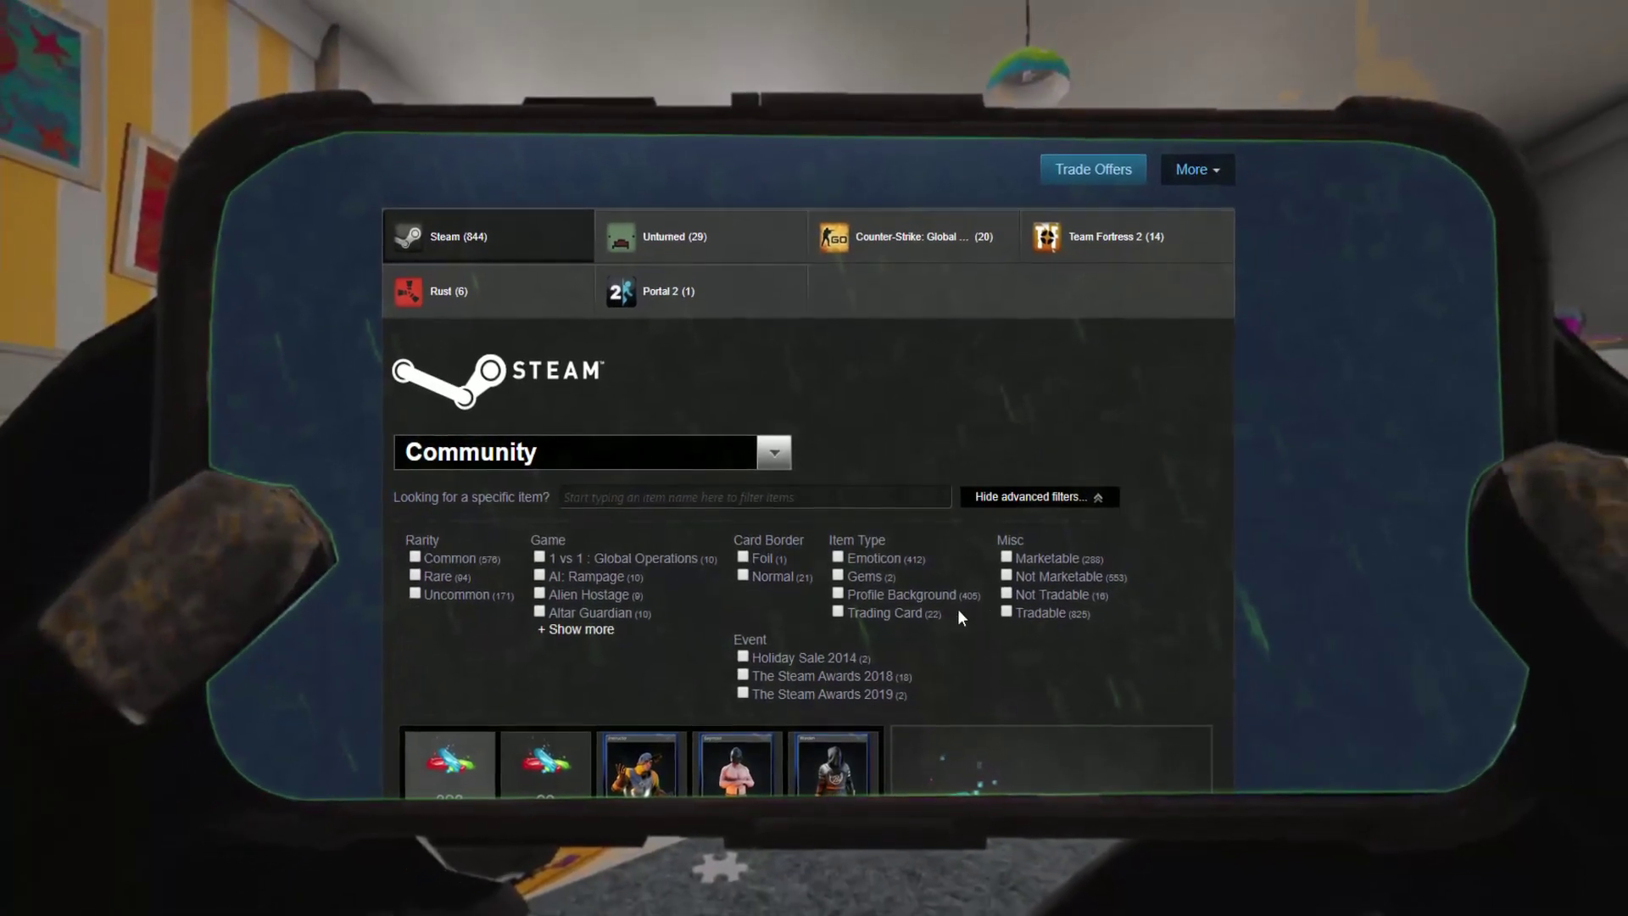
{"action": "left_click", "coordinate": [887, 598]}
{"action": "scroll", "coordinate": [916, 665], "scroll_direction": "down", "scroll_amount": 5}
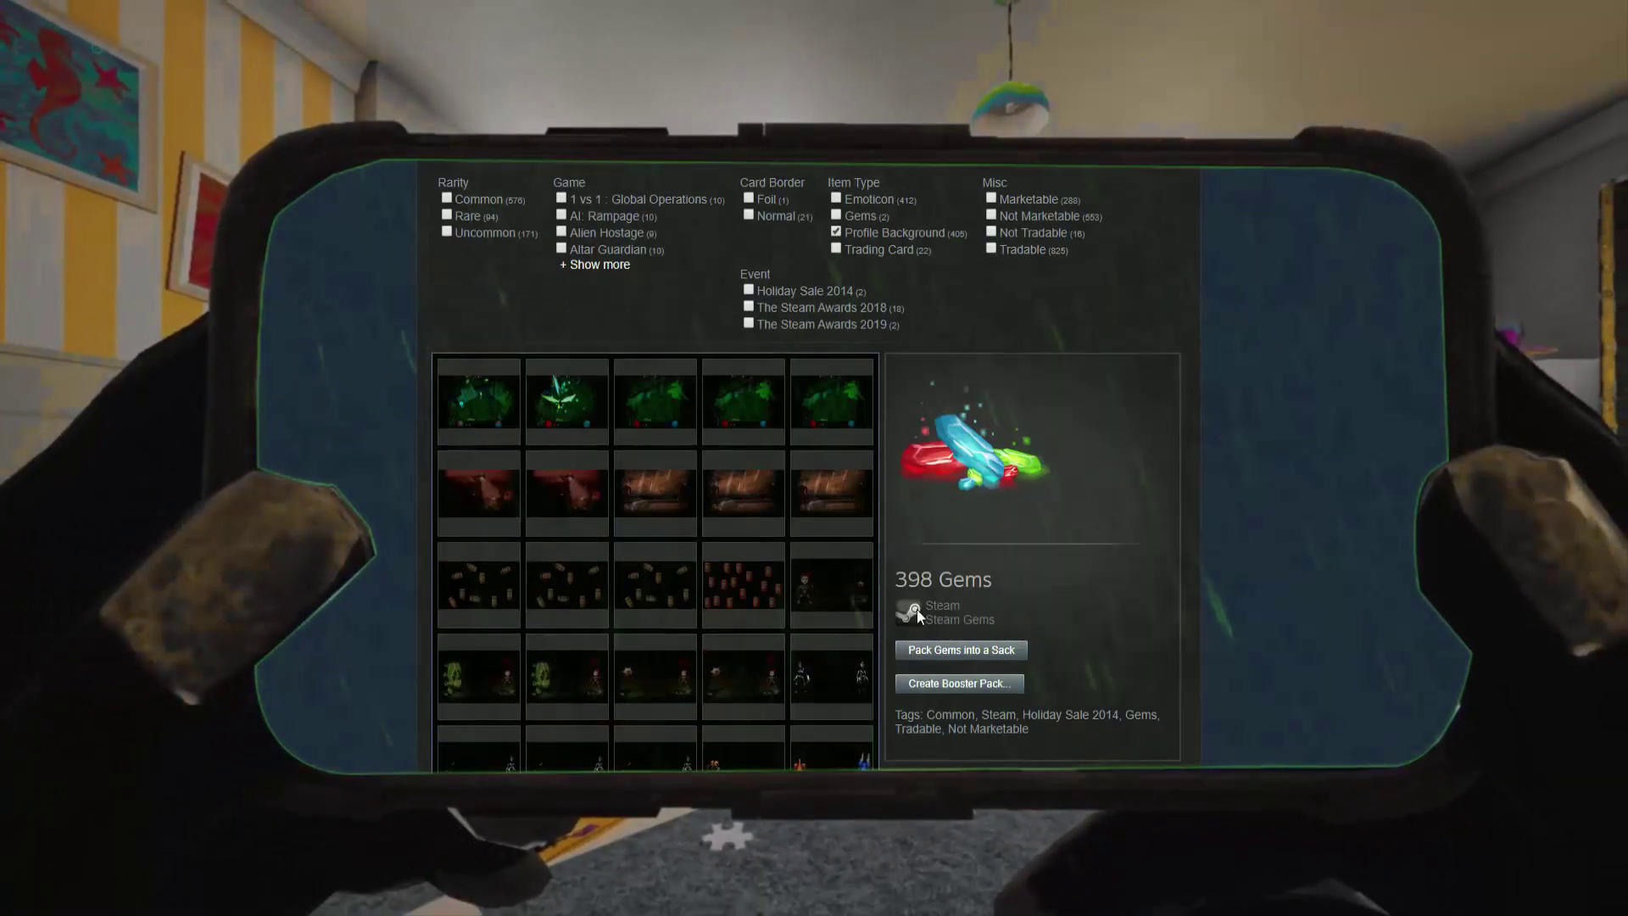
{"action": "left_click", "coordinate": [860, 748]}
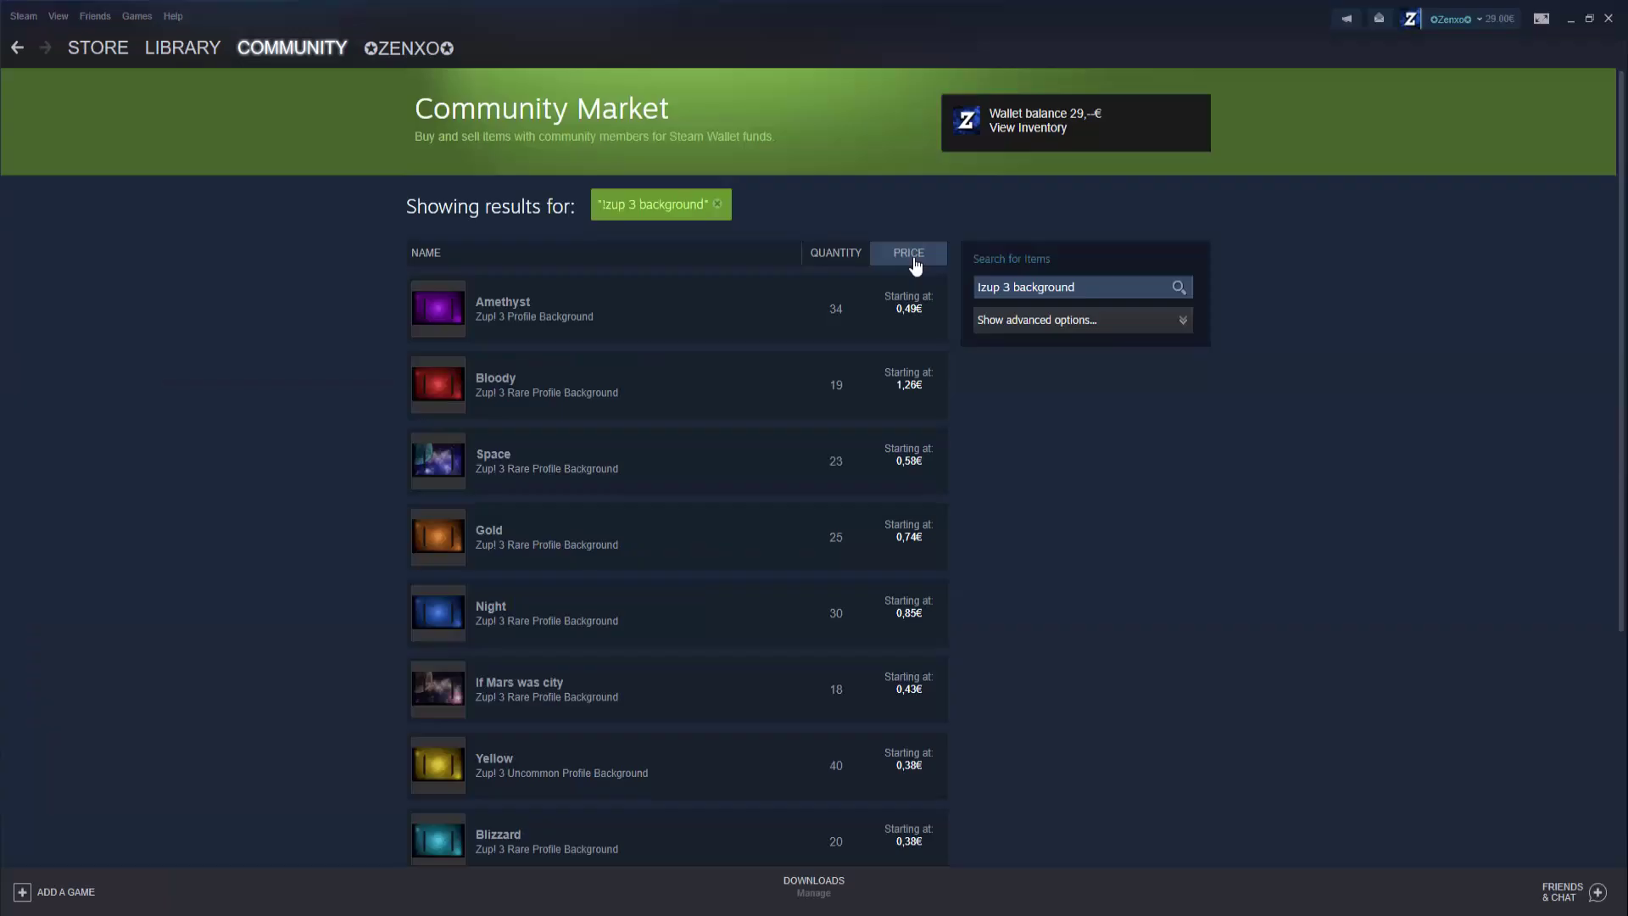
Sort the Community Market background listings by price, cheapest first
{"action": "left_click", "coordinate": [914, 265]}
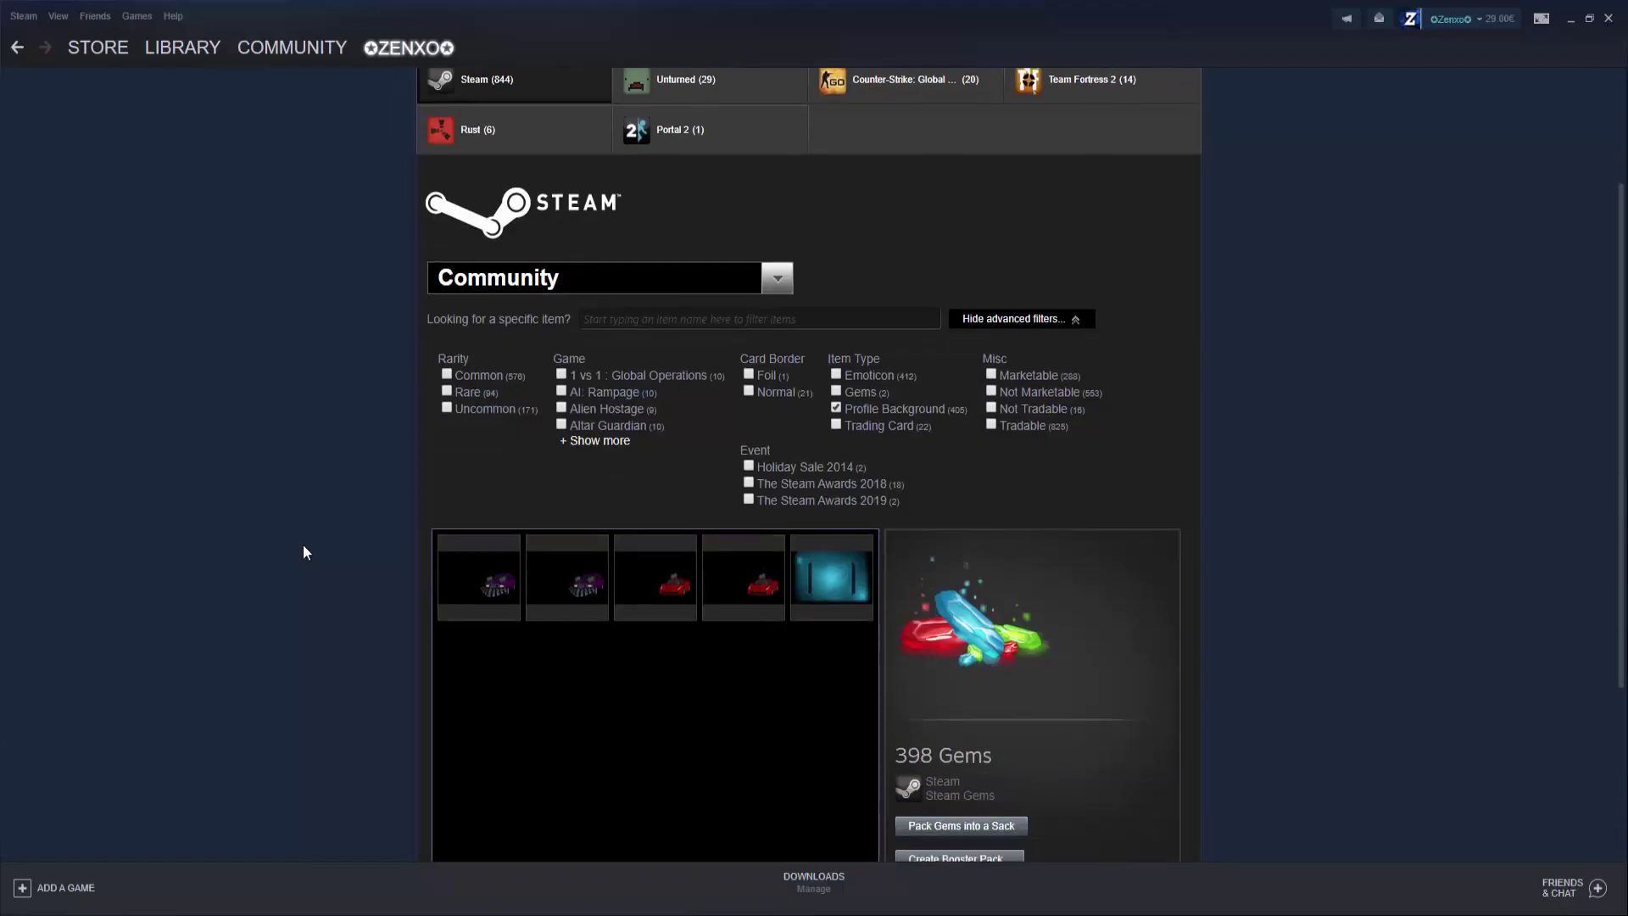
Select the Blizzard background in the inventory and view its image at full size
{"action": "scroll", "coordinate": [318, 551], "scroll_direction": "down", "scroll_amount": 3}
{"action": "left_click", "coordinate": [840, 338]}
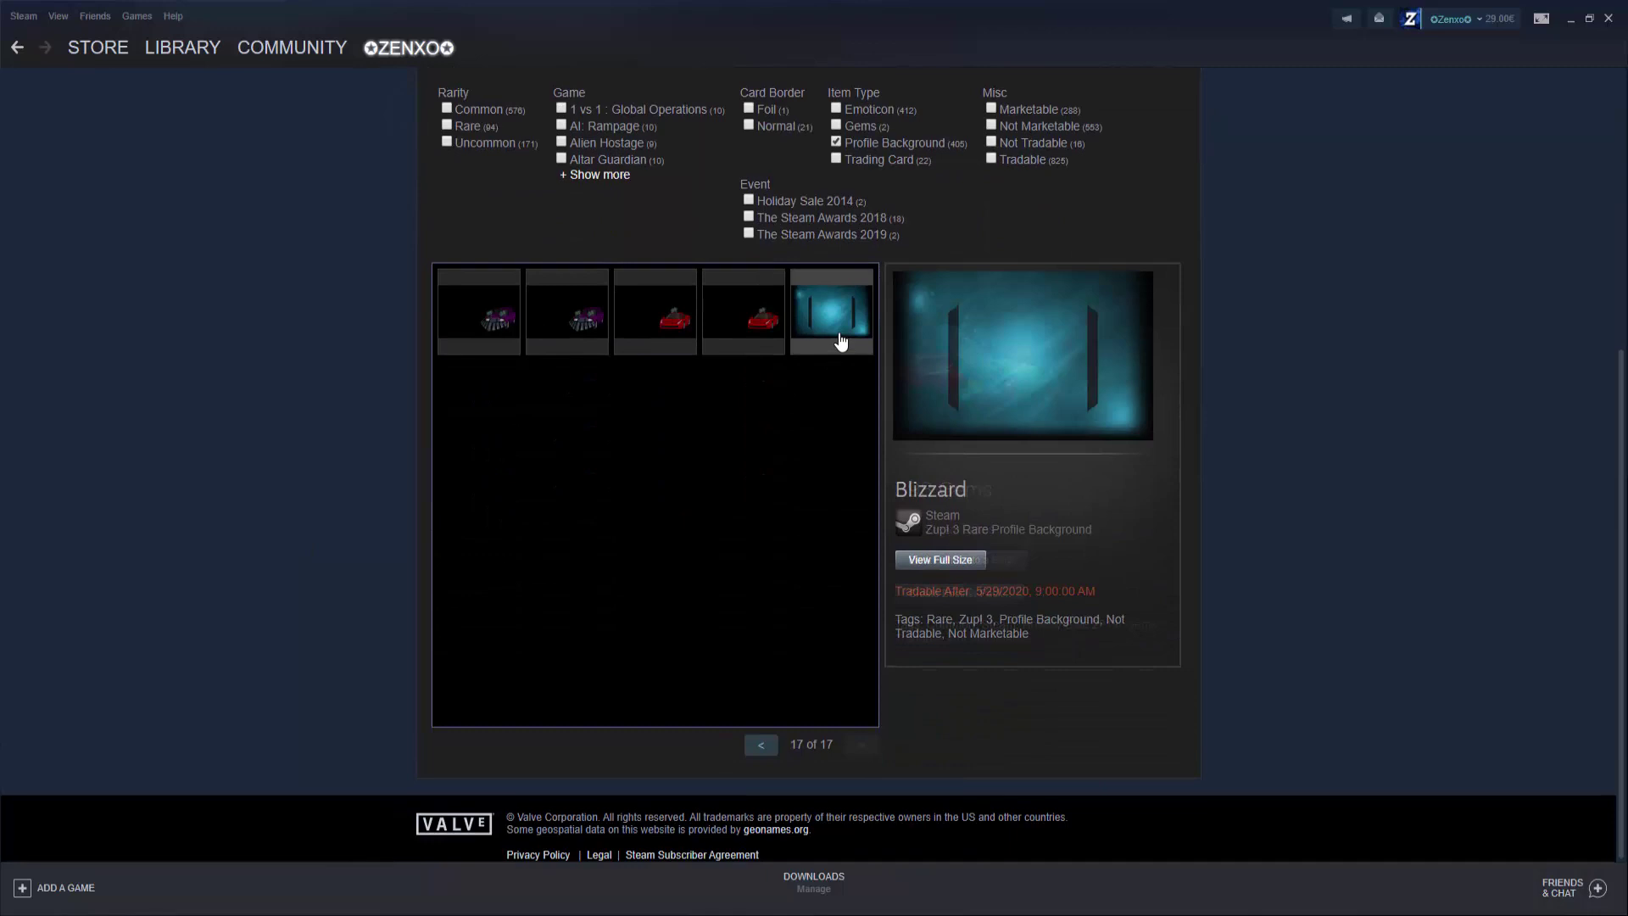
{"action": "left_click", "coordinate": [941, 560]}
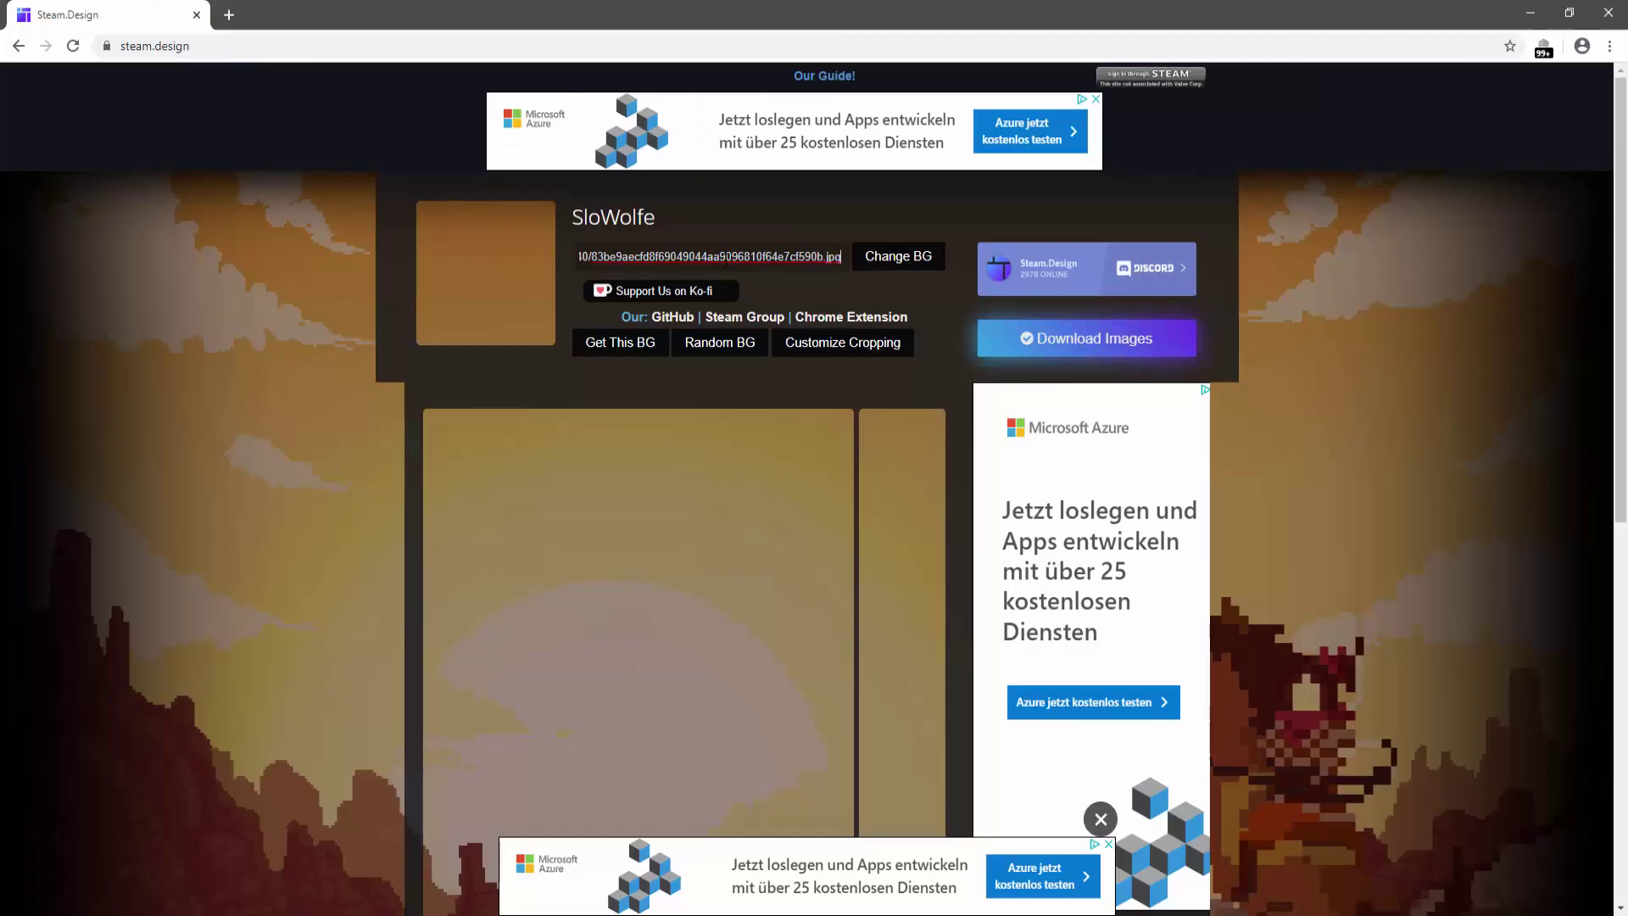
Apply the Blizzard image as background and disable long images on the Artwork Showcase
{"action": "left_click", "coordinate": [877, 268]}
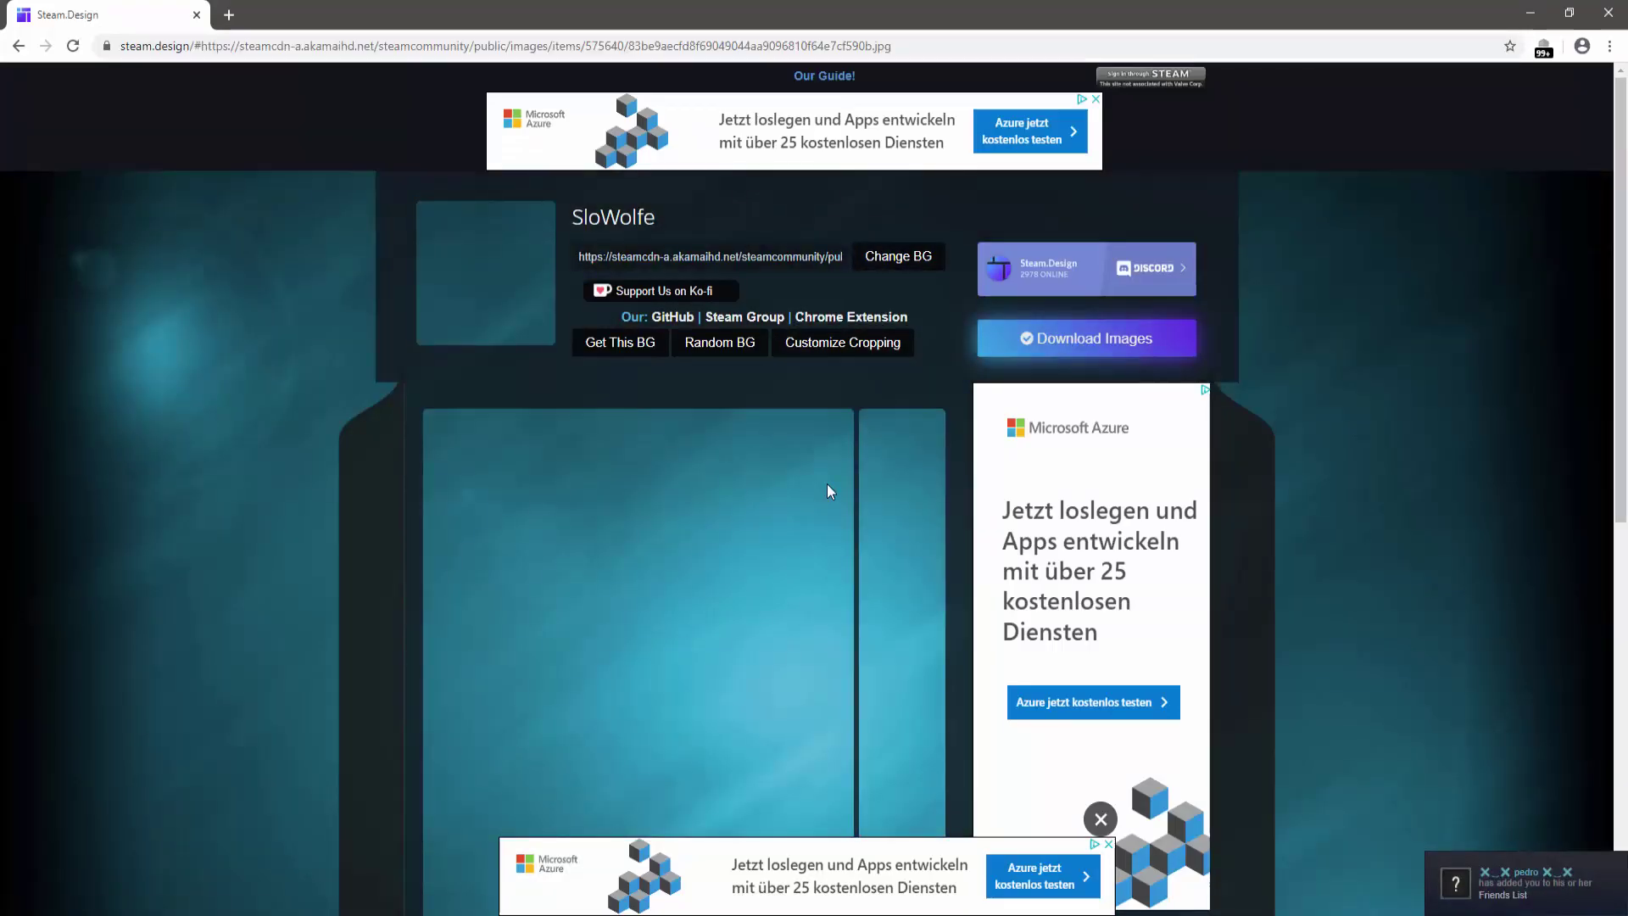
{"action": "scroll", "coordinate": [822, 508], "scroll_direction": "down", "scroll_amount": 2}
{"action": "scroll", "coordinate": [819, 525], "scroll_direction": "up", "scroll_amount": 2}
{"action": "left_click", "coordinate": [822, 348]}
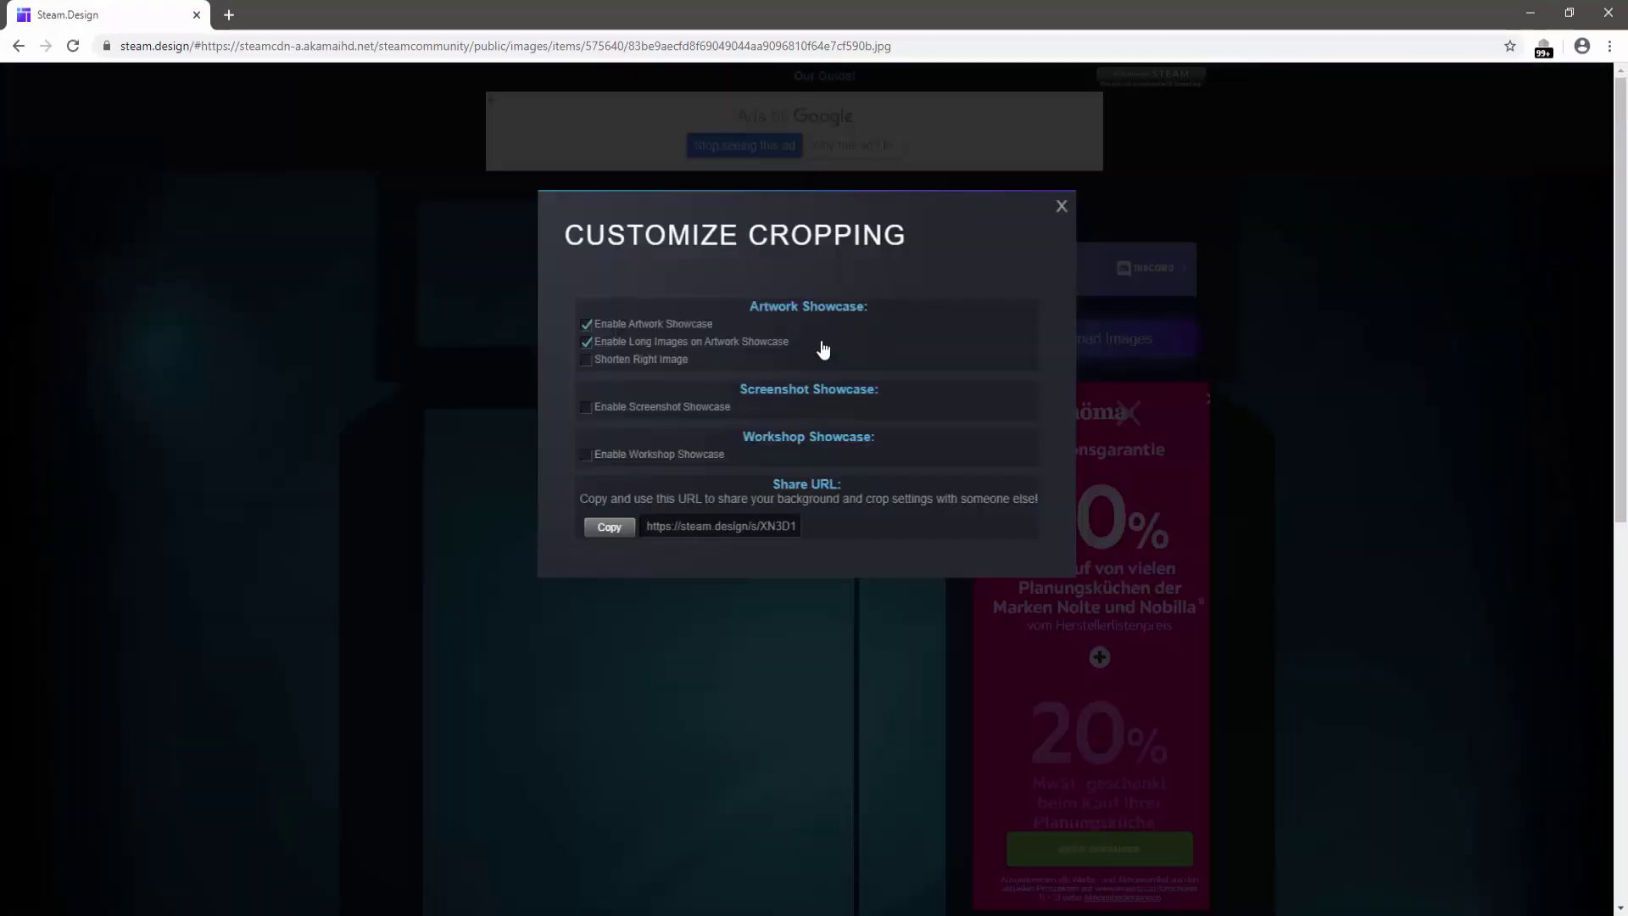
{"action": "left_click", "coordinate": [587, 345]}
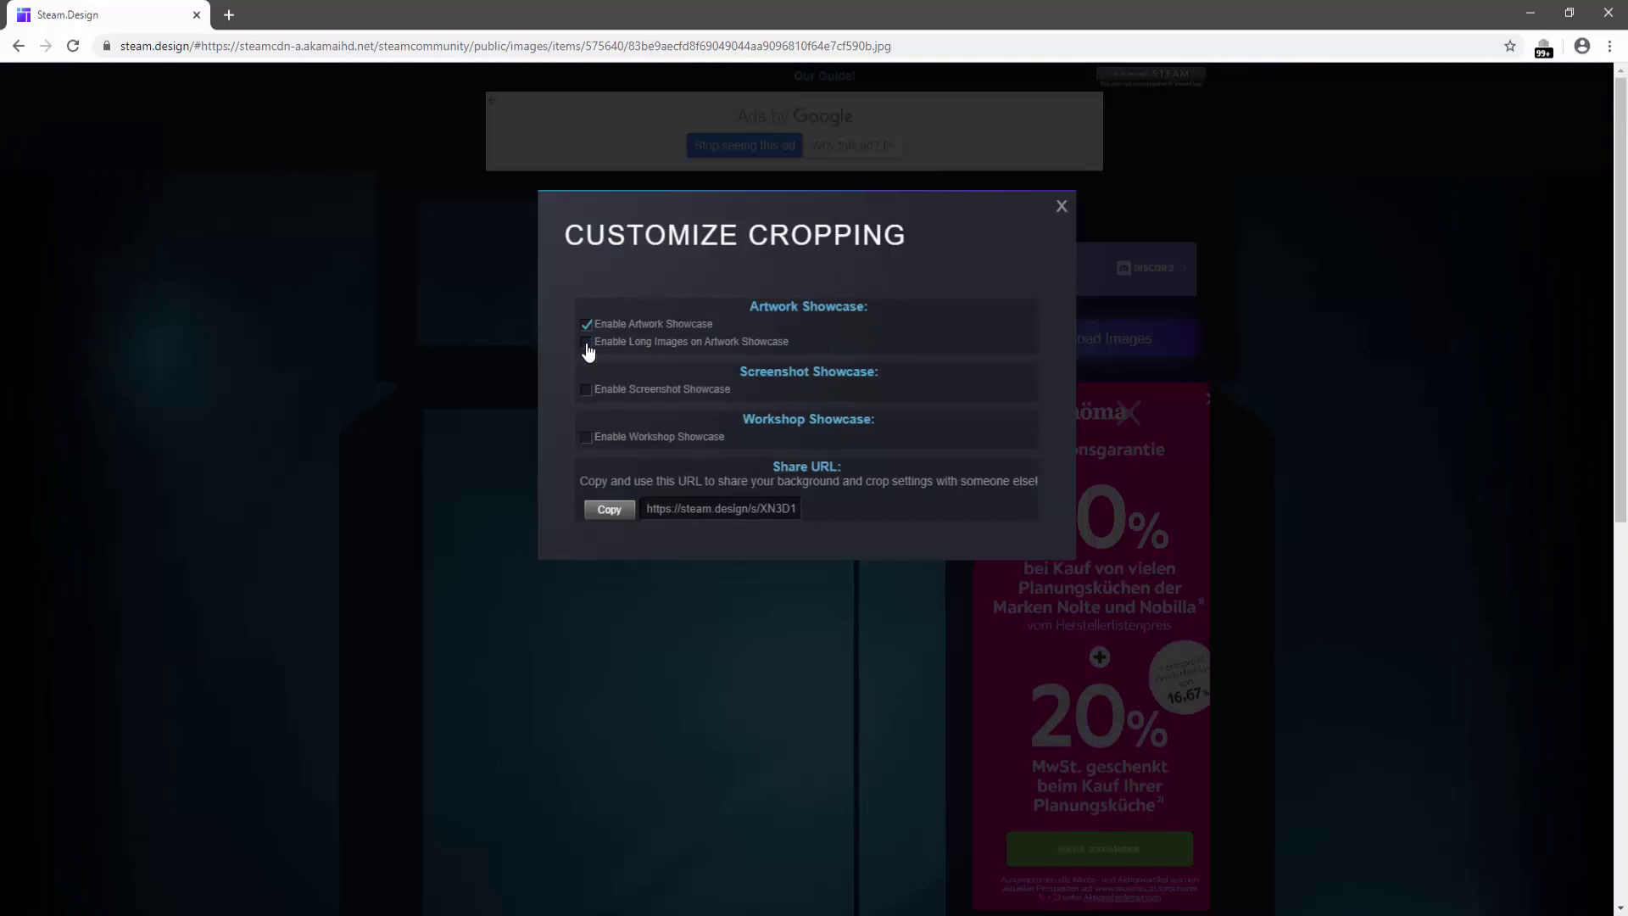
{"action": "left_click", "coordinate": [1060, 207]}
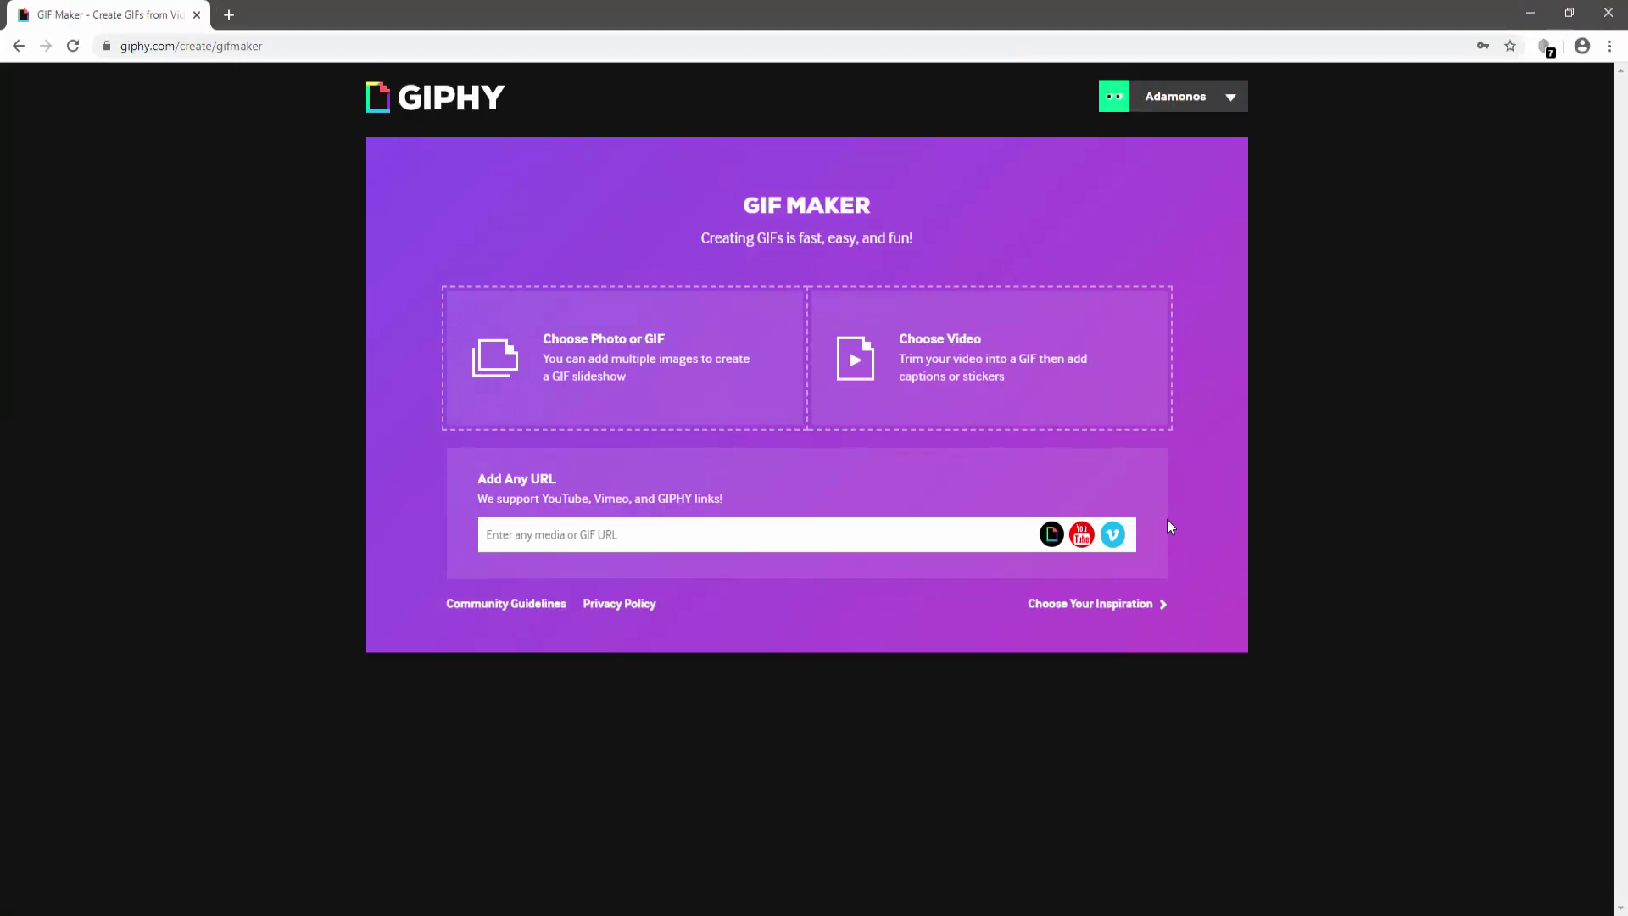
Choose the cropped teal background image to load into the GIF Maker
{"action": "left_click", "coordinate": [689, 348]}
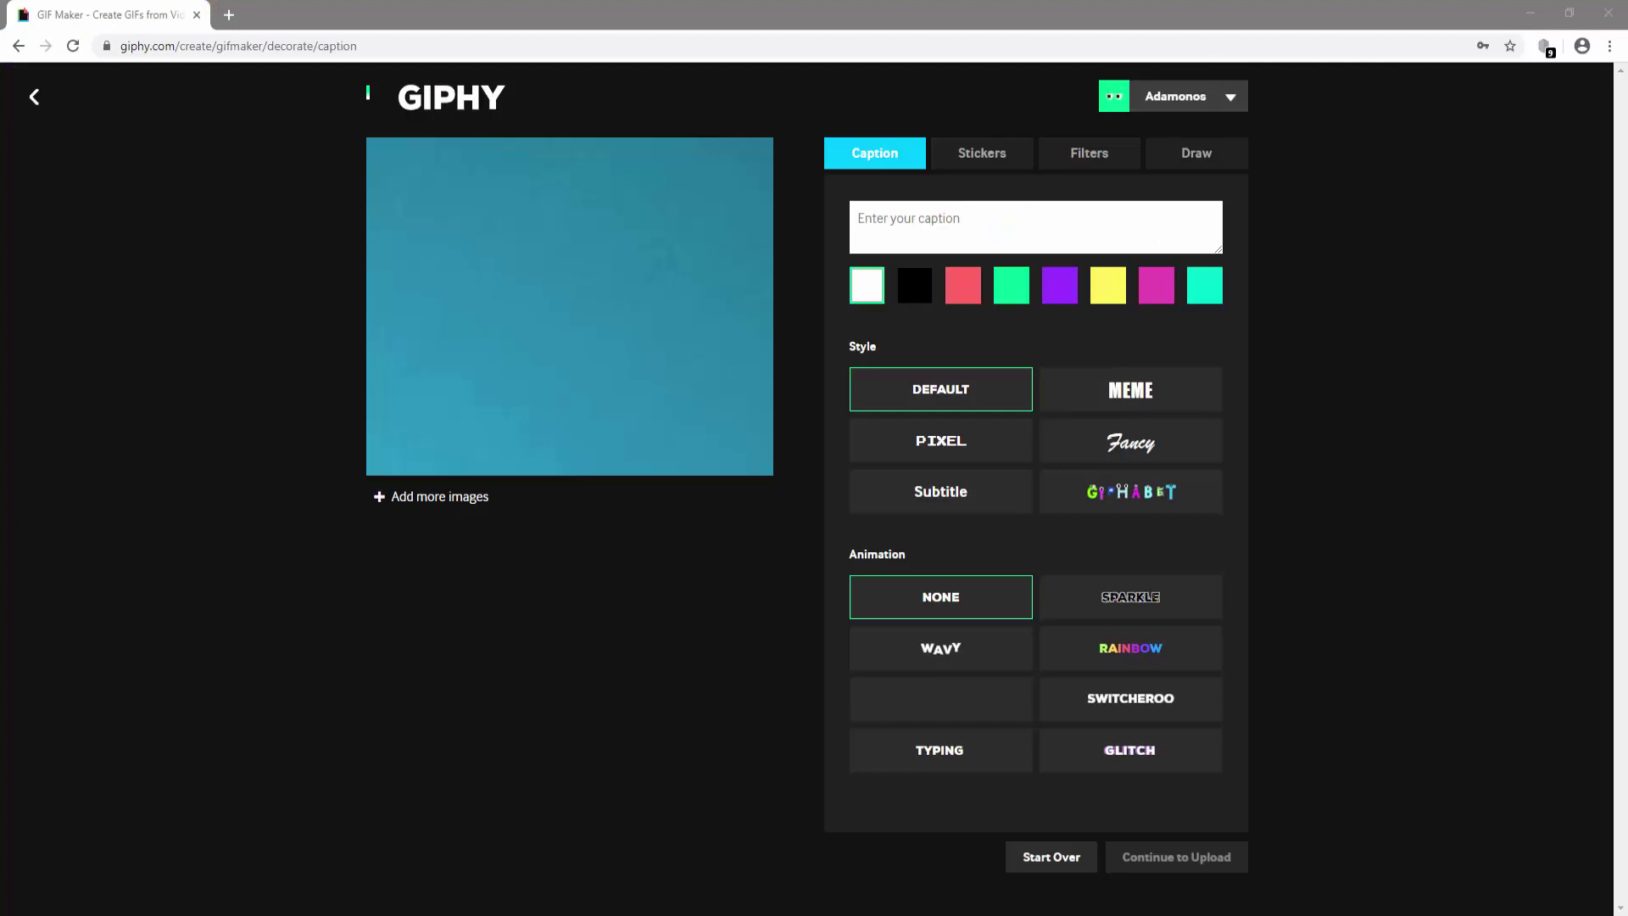
Add a 'Zenxo' caption in Pixel style with Wavy animation and enlarge it
{"action": "left_click", "coordinate": [1072, 222]}
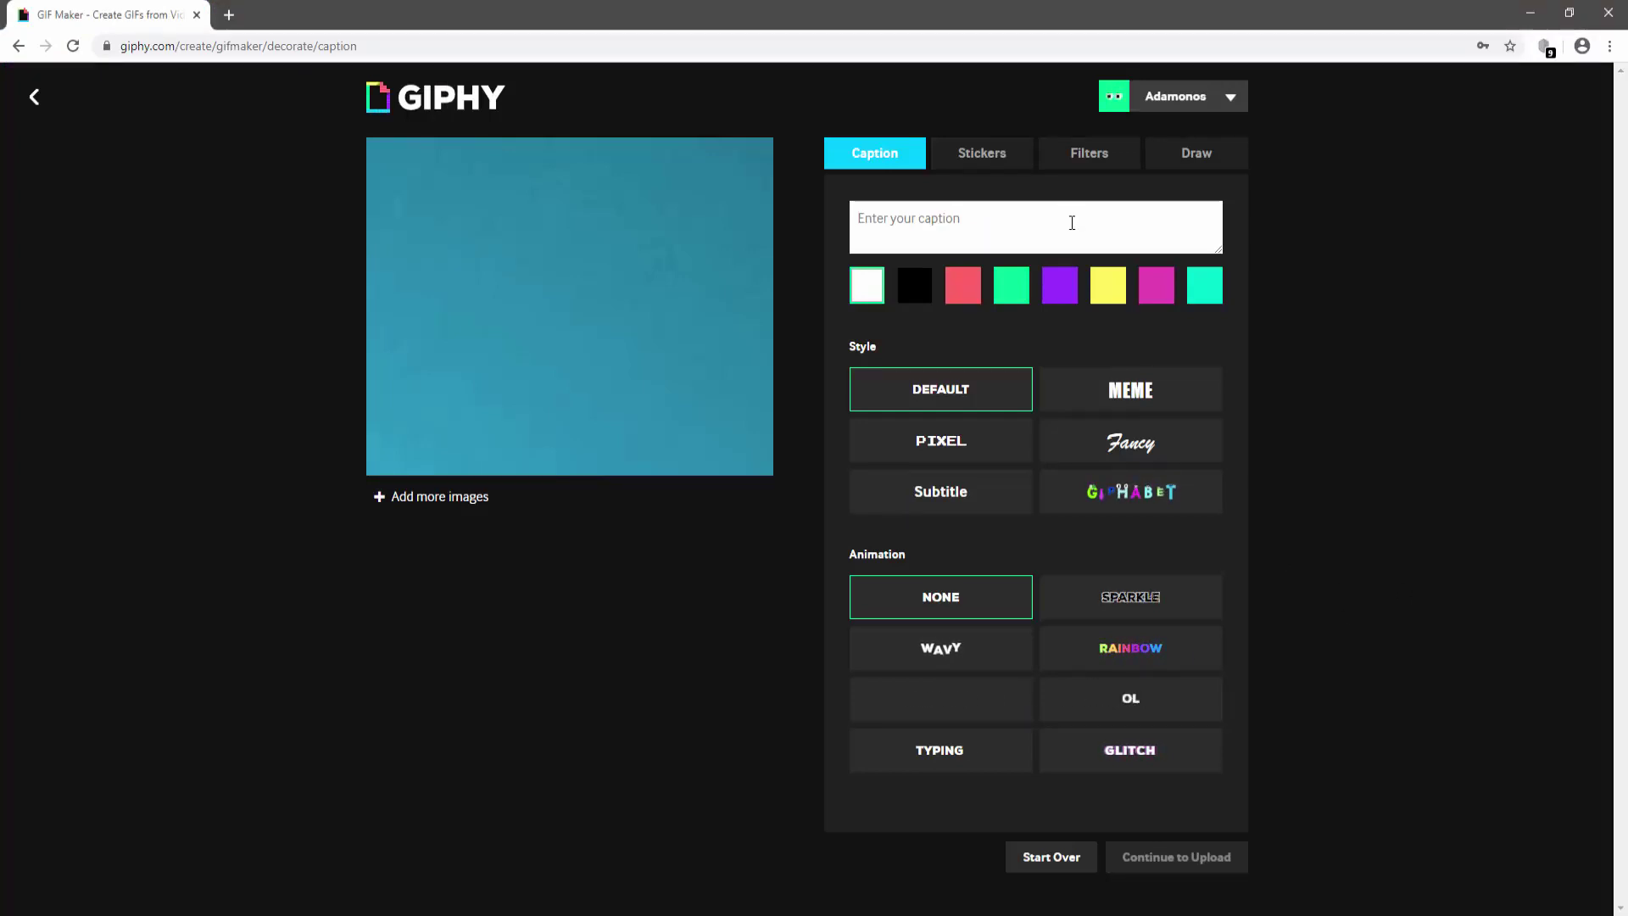
{"action": "type", "text": "Zenxo"}
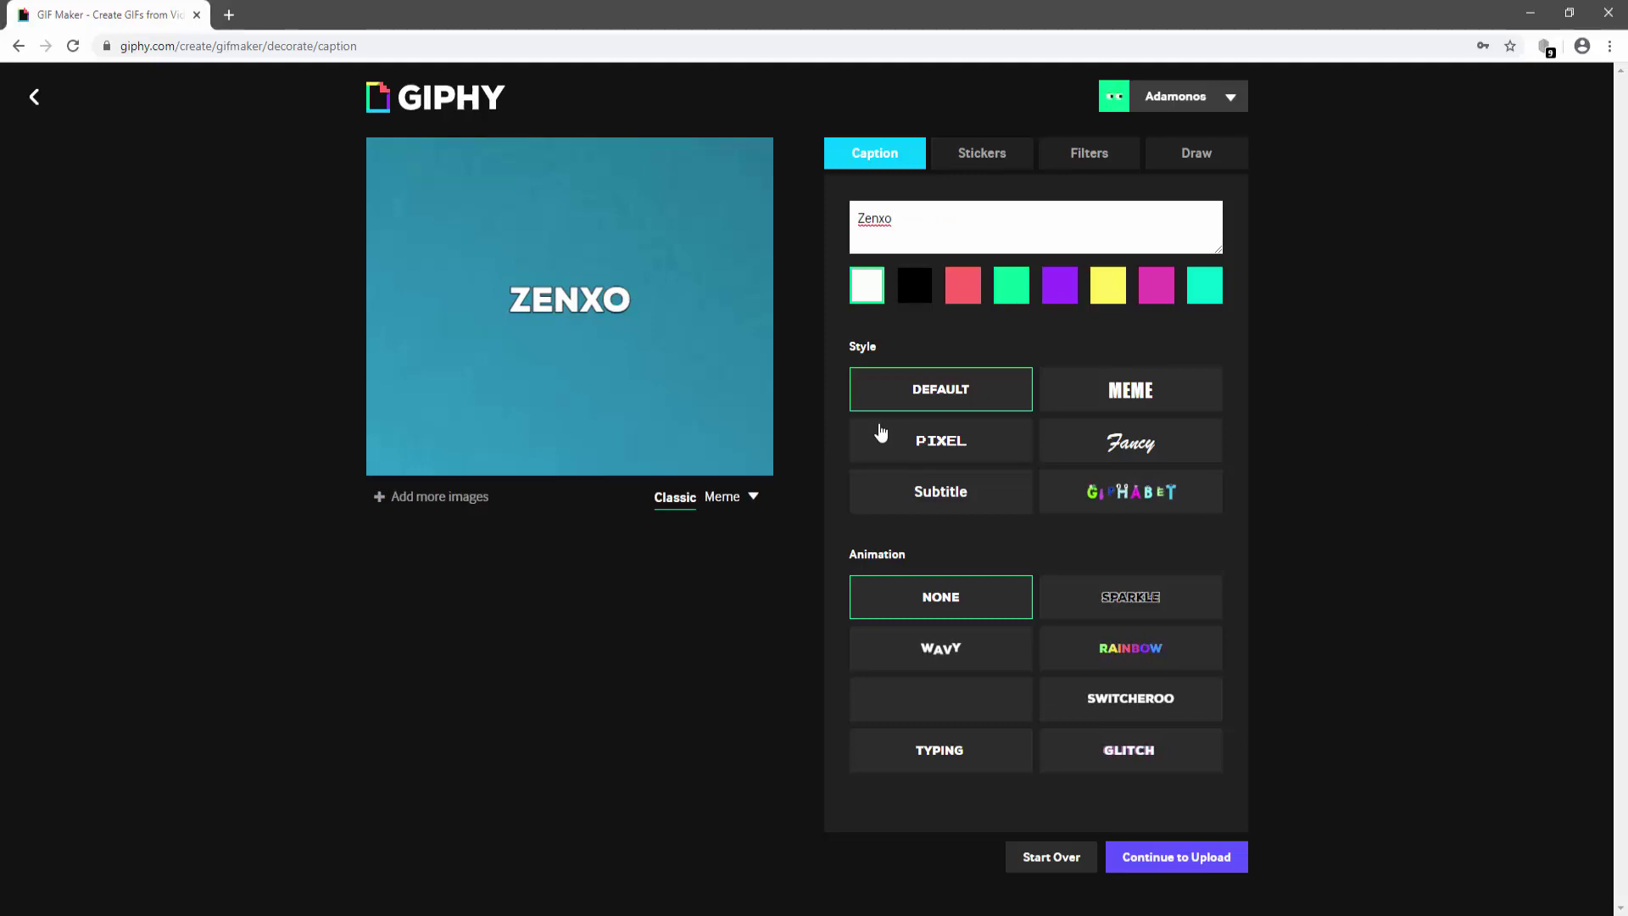
{"action": "left_click", "coordinate": [925, 440]}
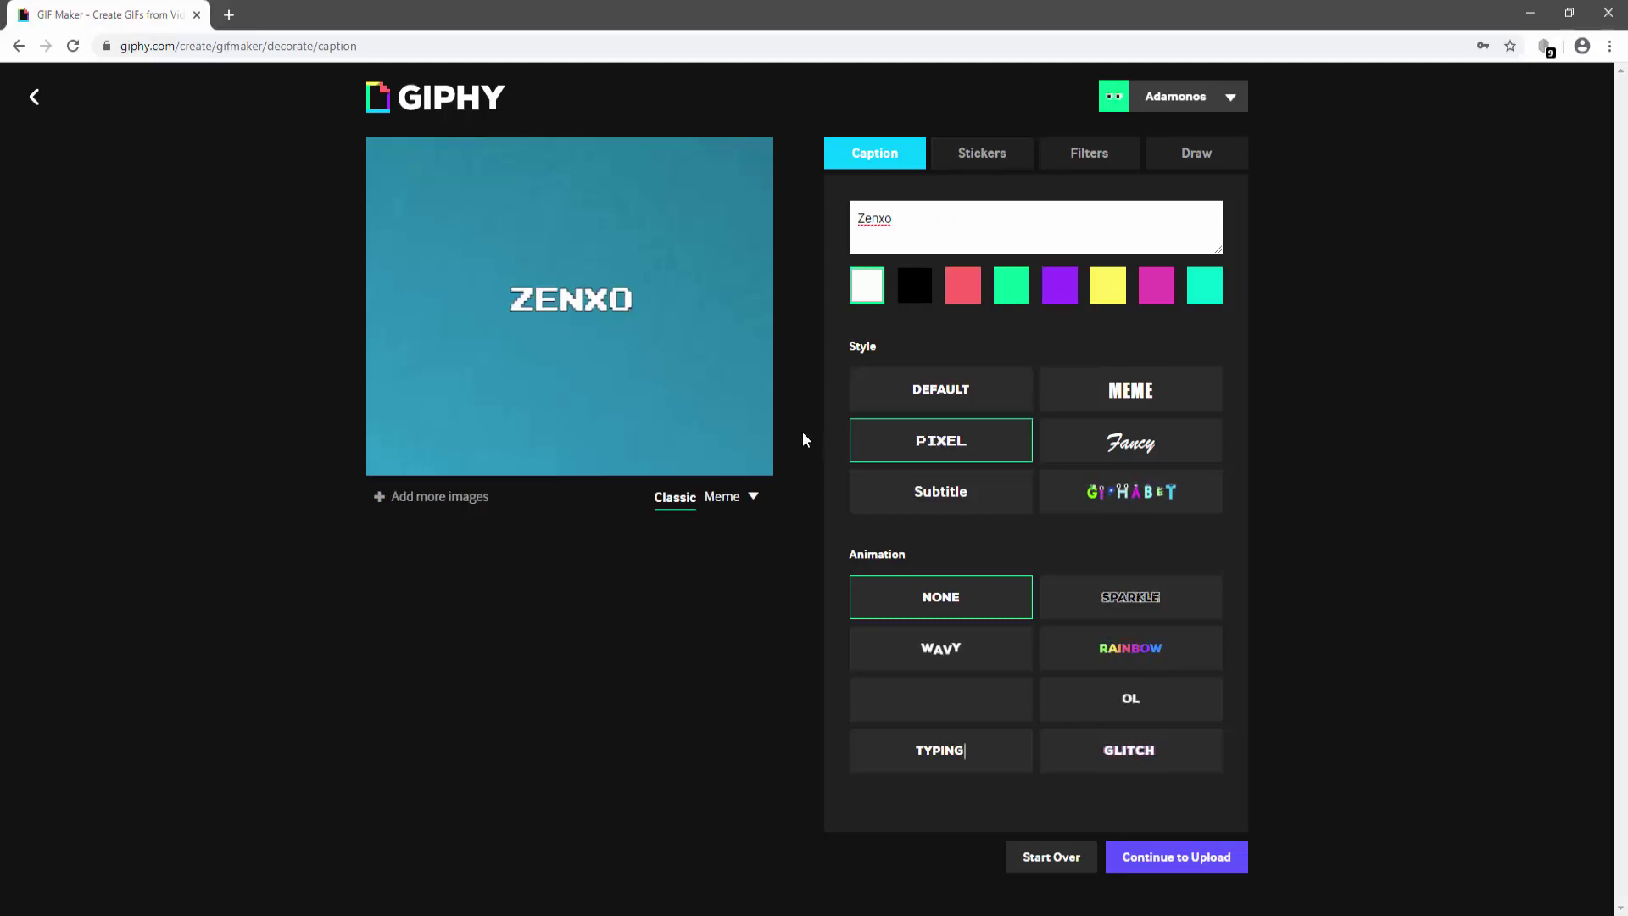
{"action": "left_click", "coordinate": [880, 650]}
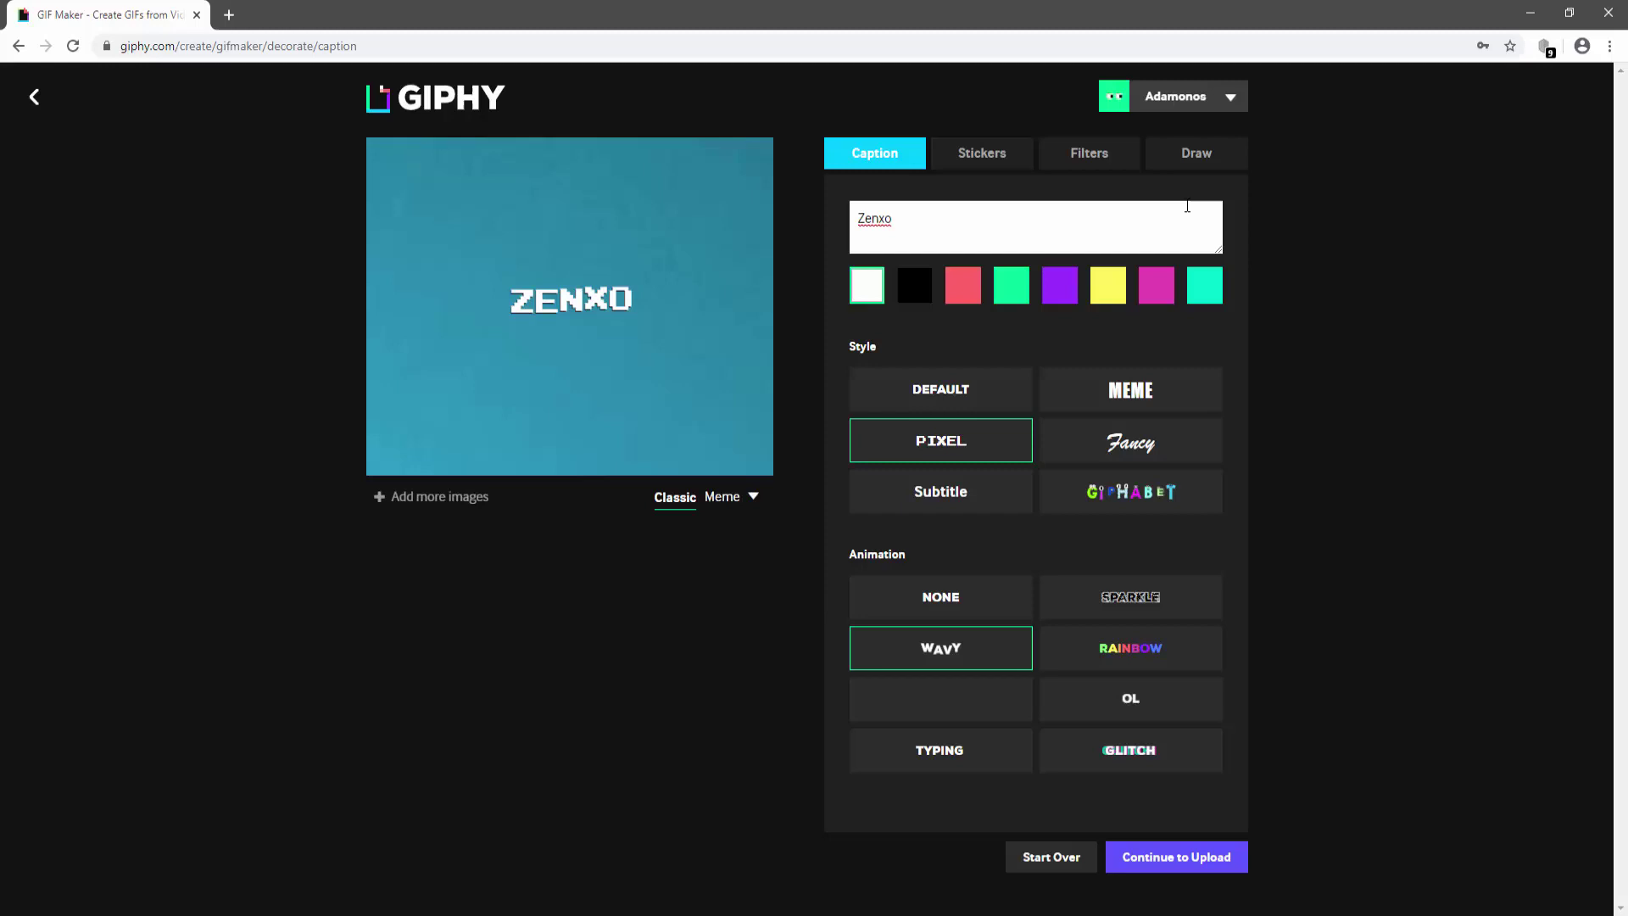
{"action": "mouse_move", "coordinate": [601, 304]}
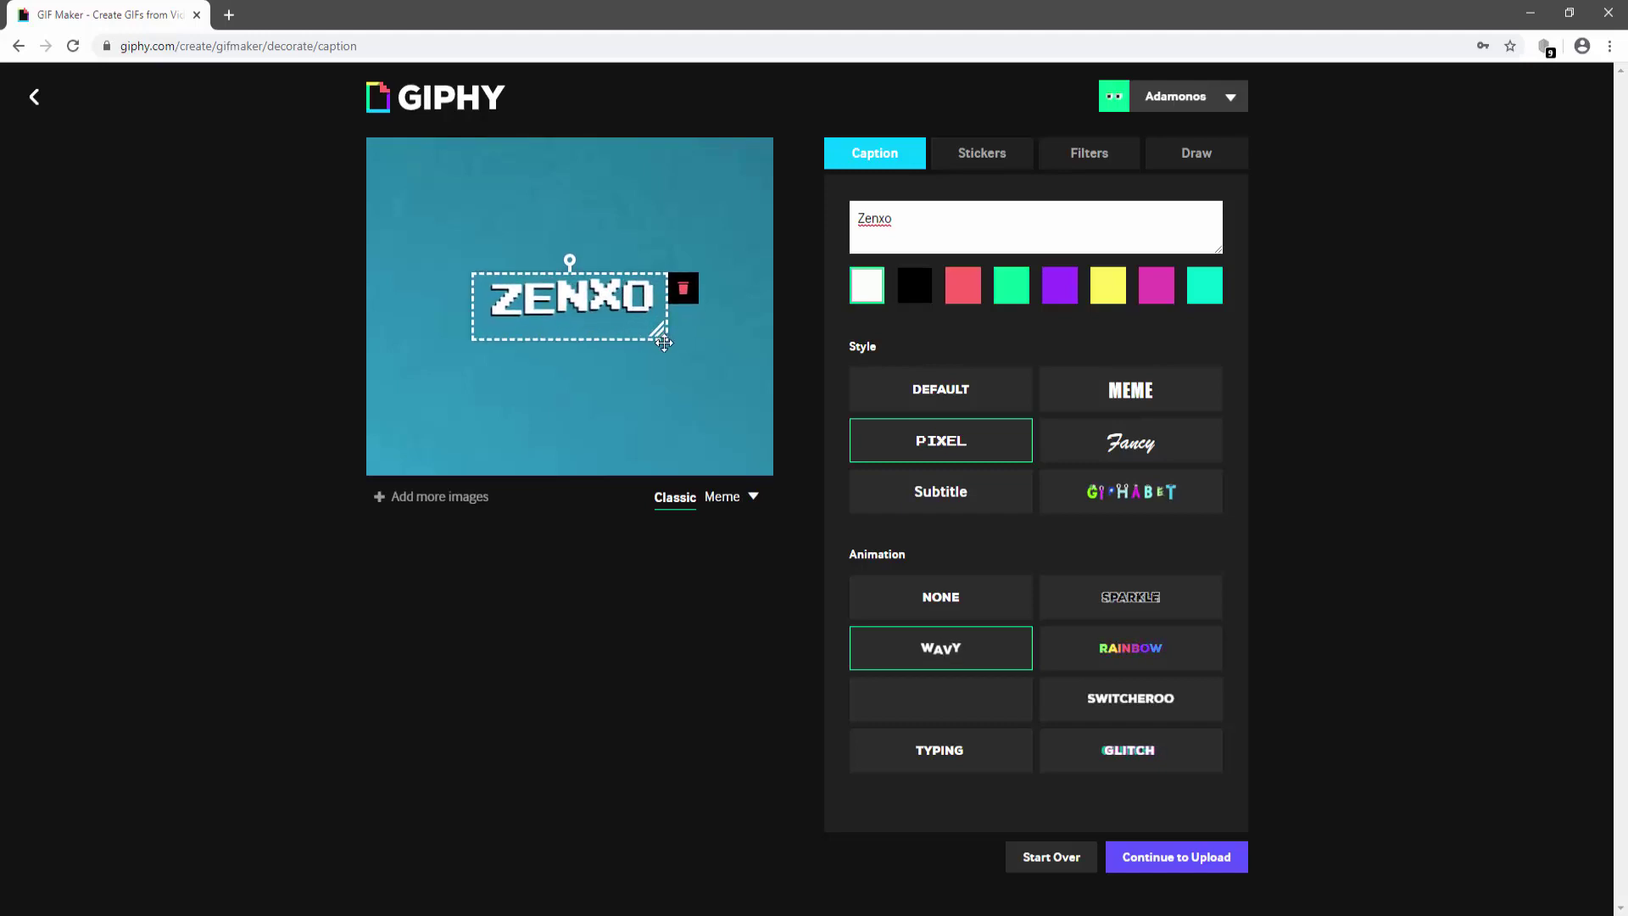
{"action": "left_click_drag", "start_coordinate": [698, 369], "coordinate": [716, 380]}
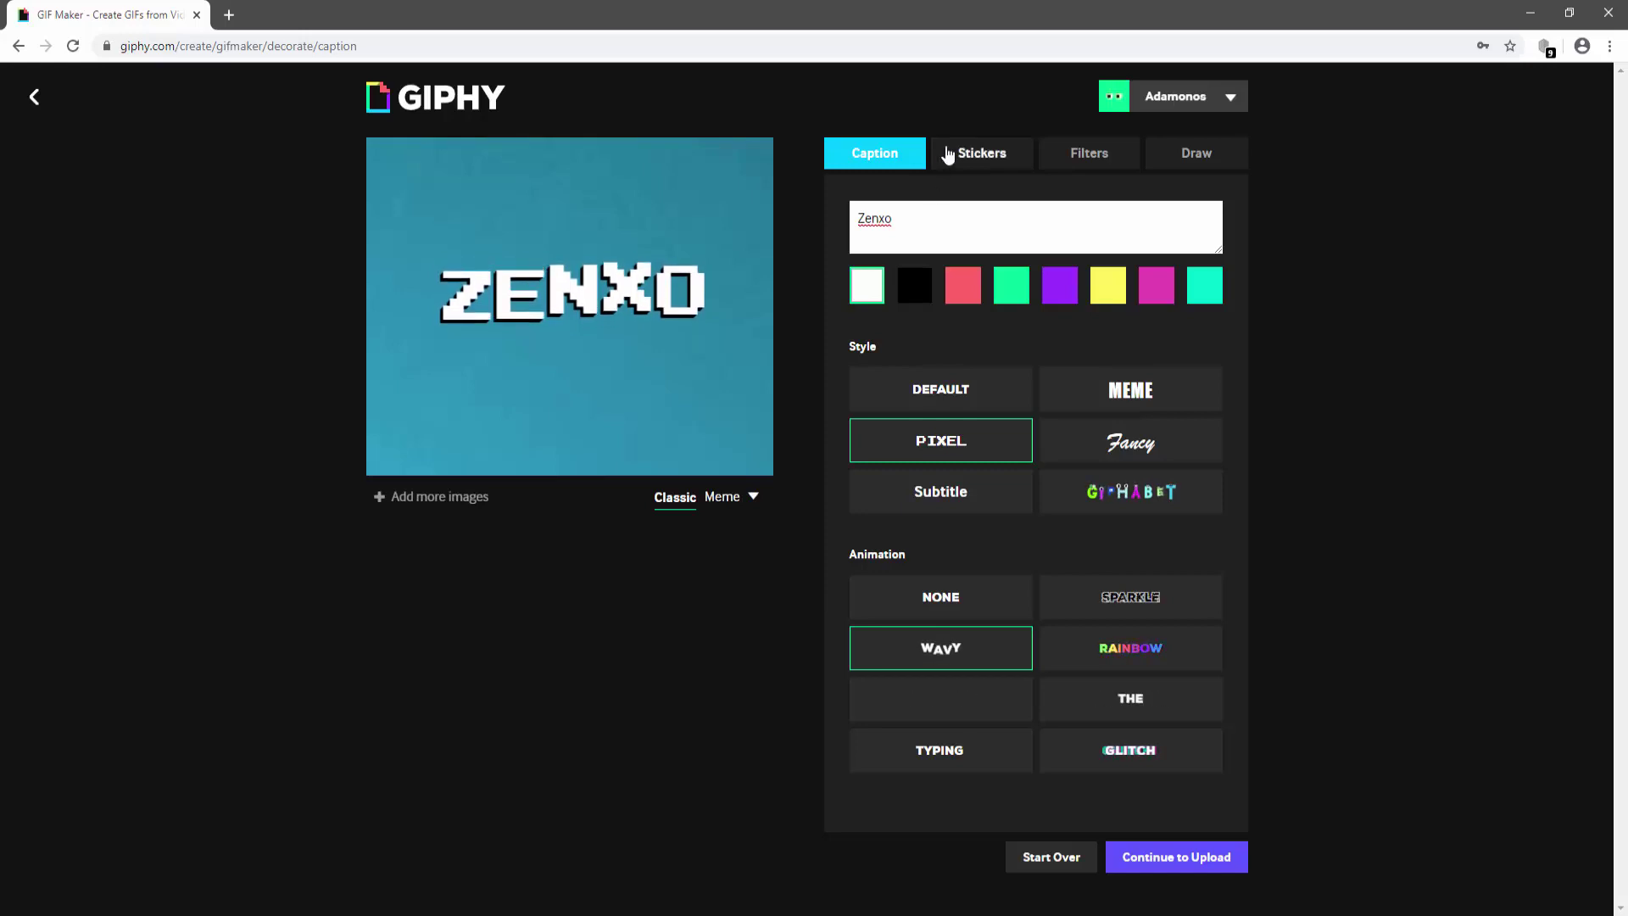
Look through the stickers, filters and drawing options, then continue to the Add Info upload step
{"action": "left_click", "coordinate": [987, 156]}
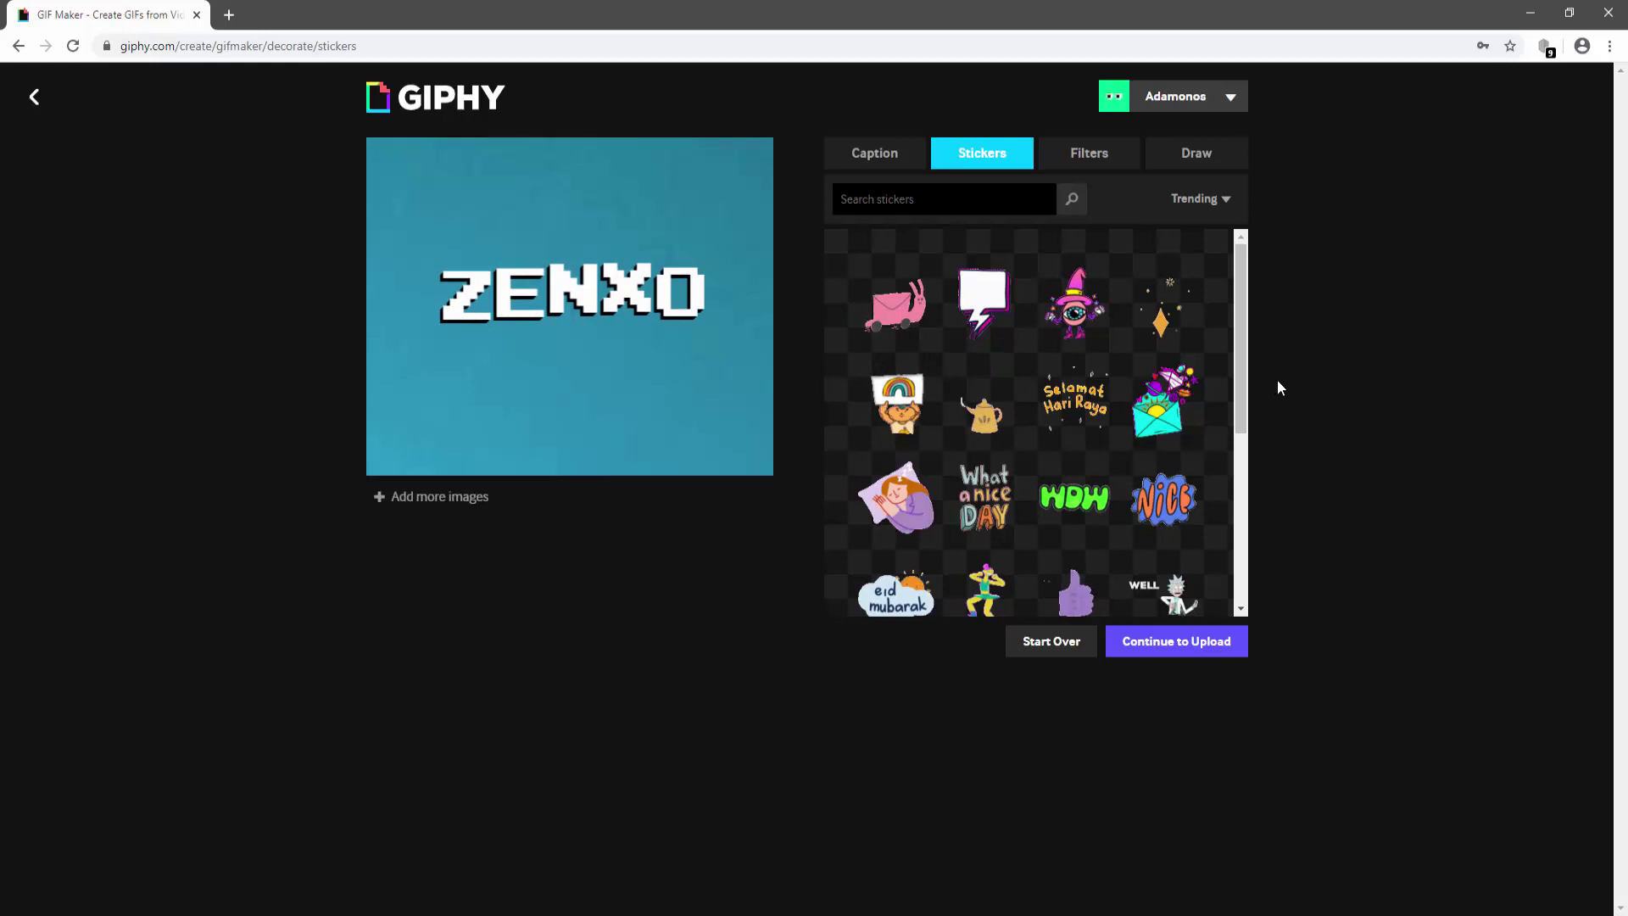
{"action": "left_click", "coordinate": [1104, 160]}
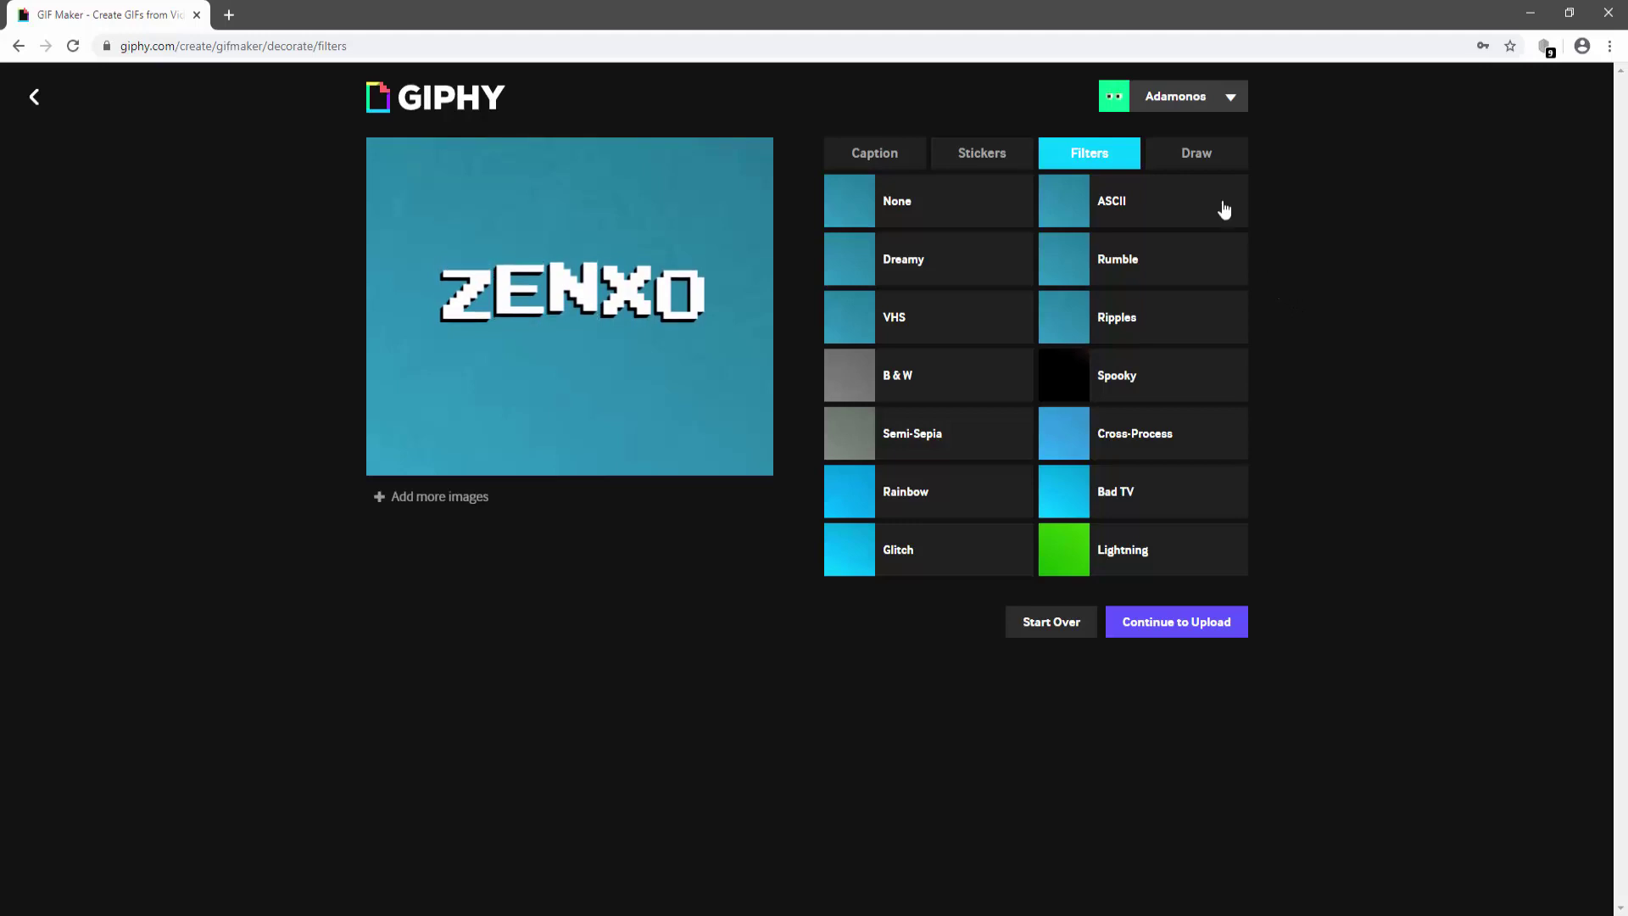
{"action": "left_click", "coordinate": [1198, 156]}
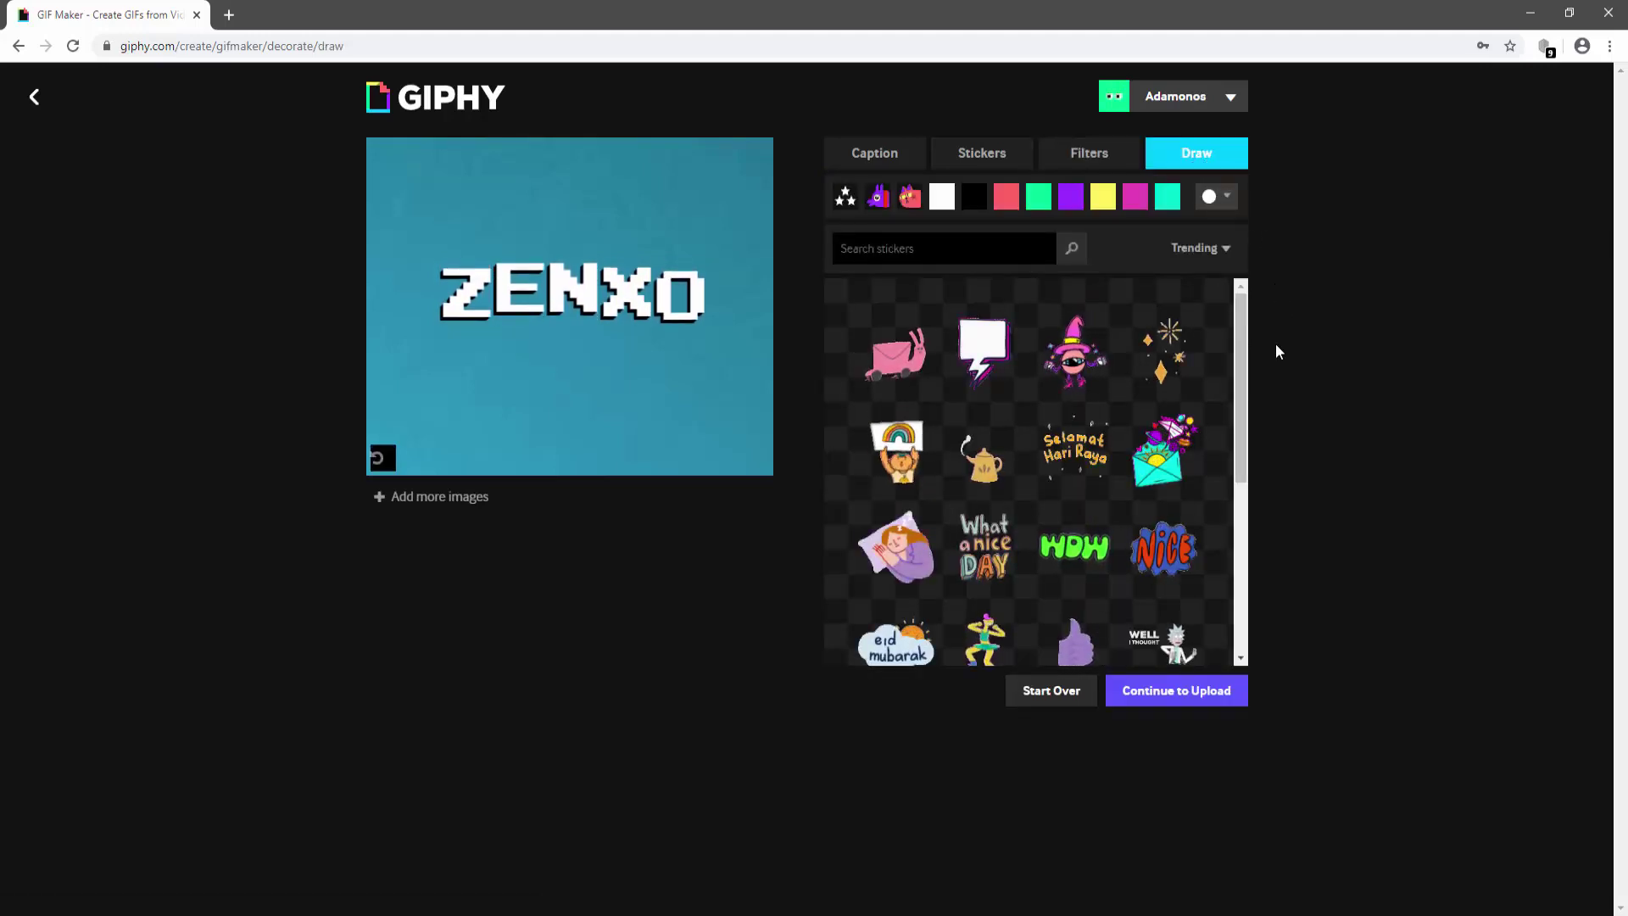
{"action": "left_click", "coordinate": [1187, 690]}
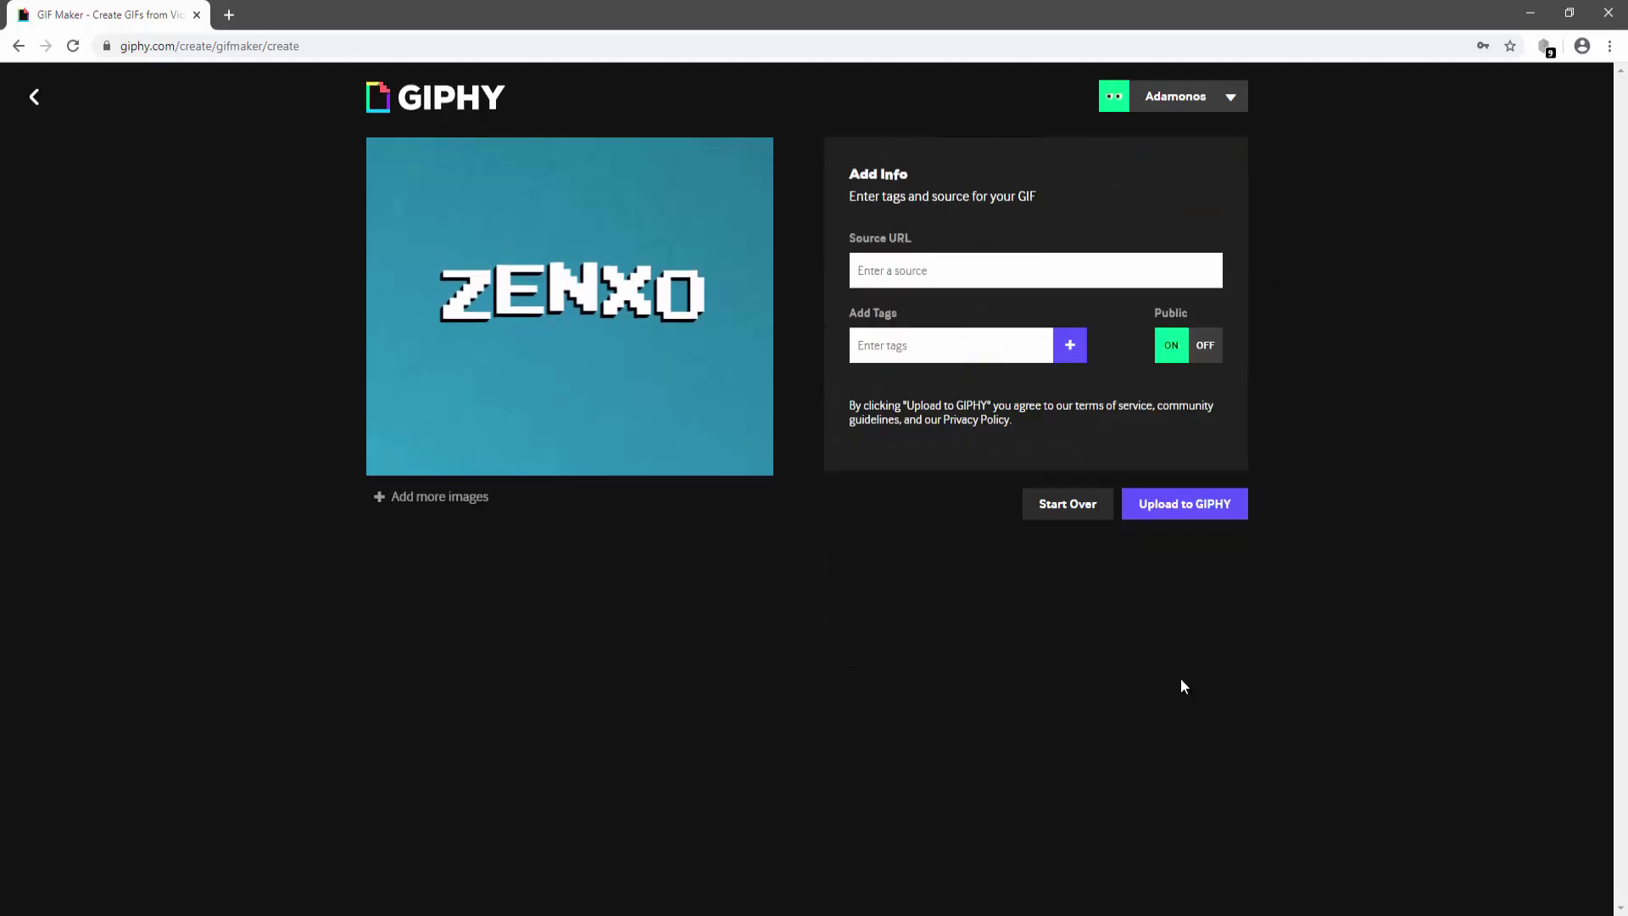
{"action": "left_click", "coordinate": [1045, 273]}
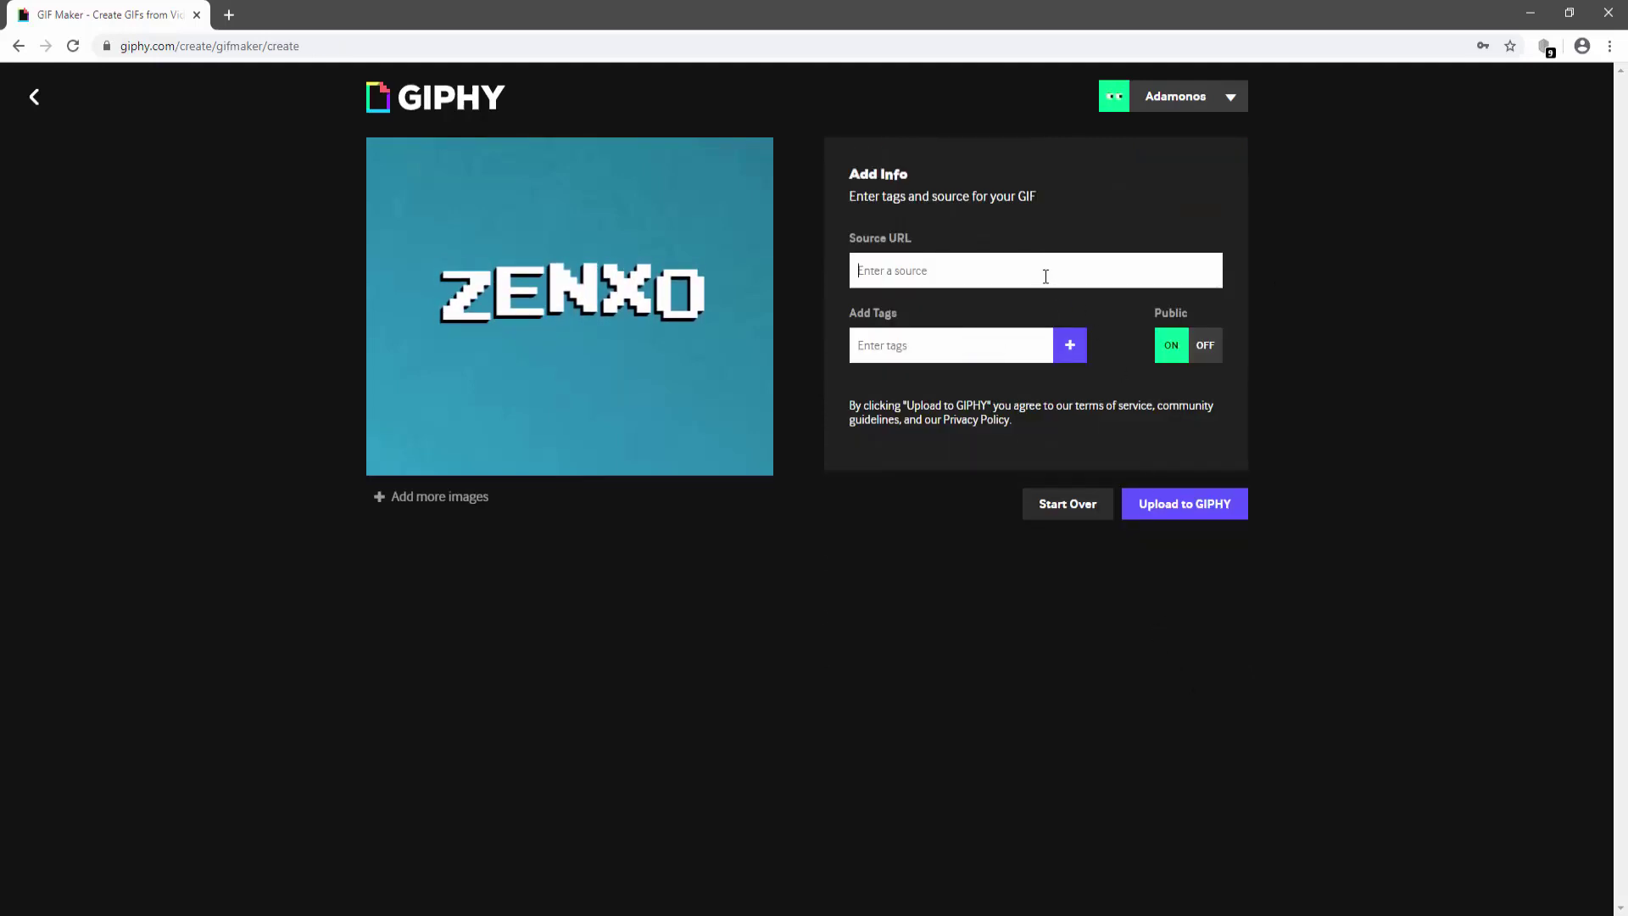
Upload the GIF with source 'gif', then reopen it from the channel and download its Social size
{"action": "type", "text": "gif"}
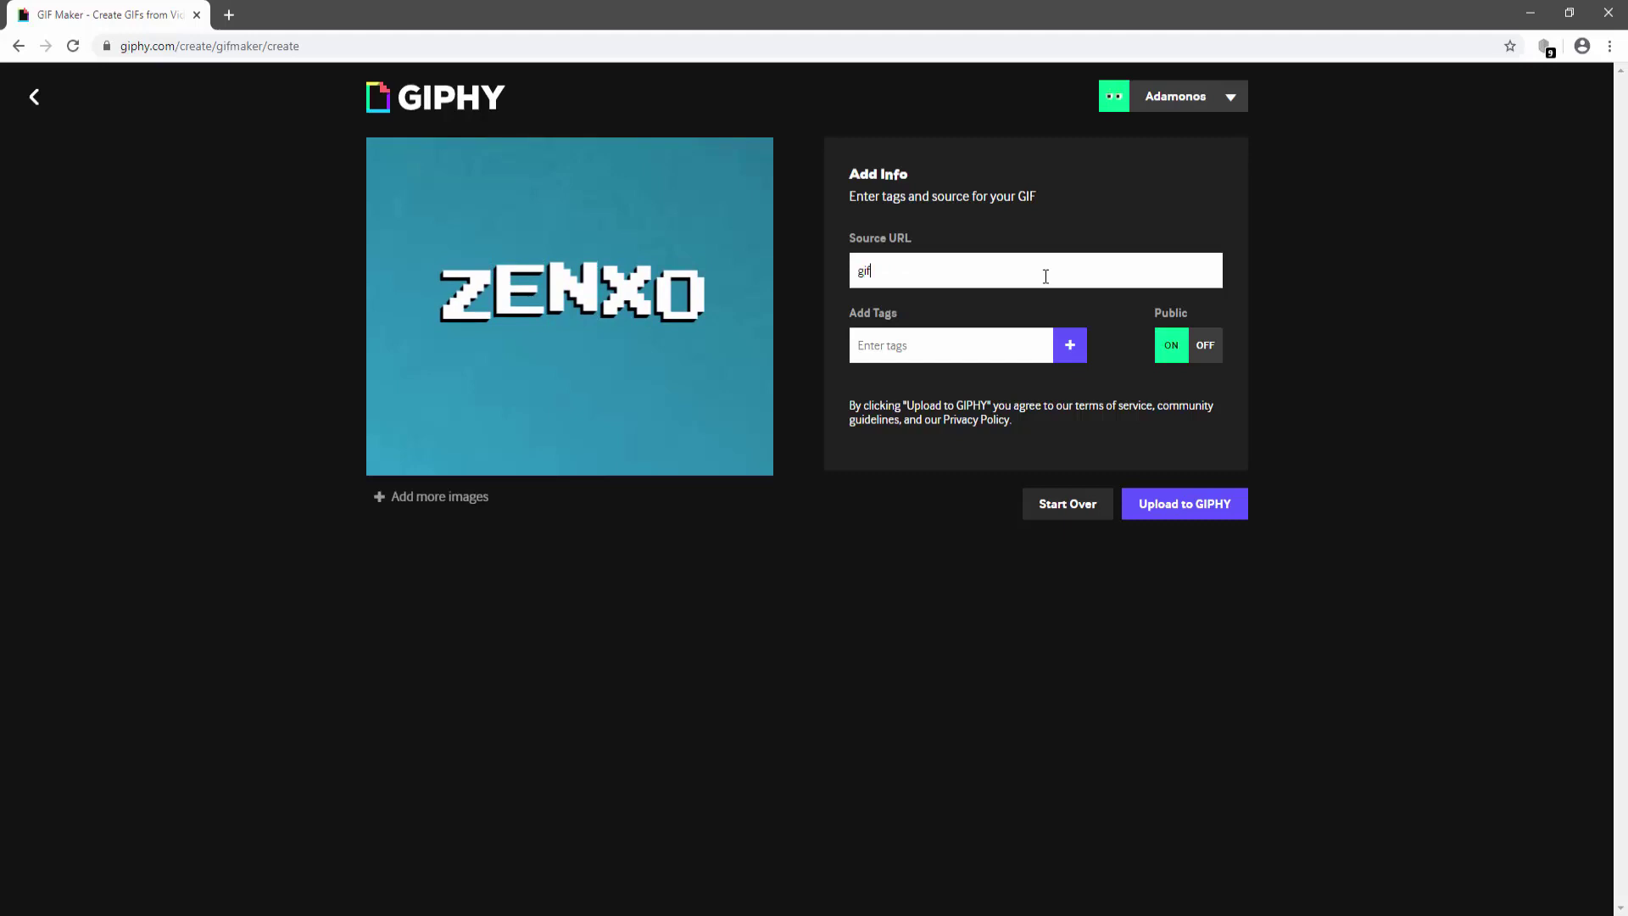
{"action": "left_click", "coordinate": [1178, 505]}
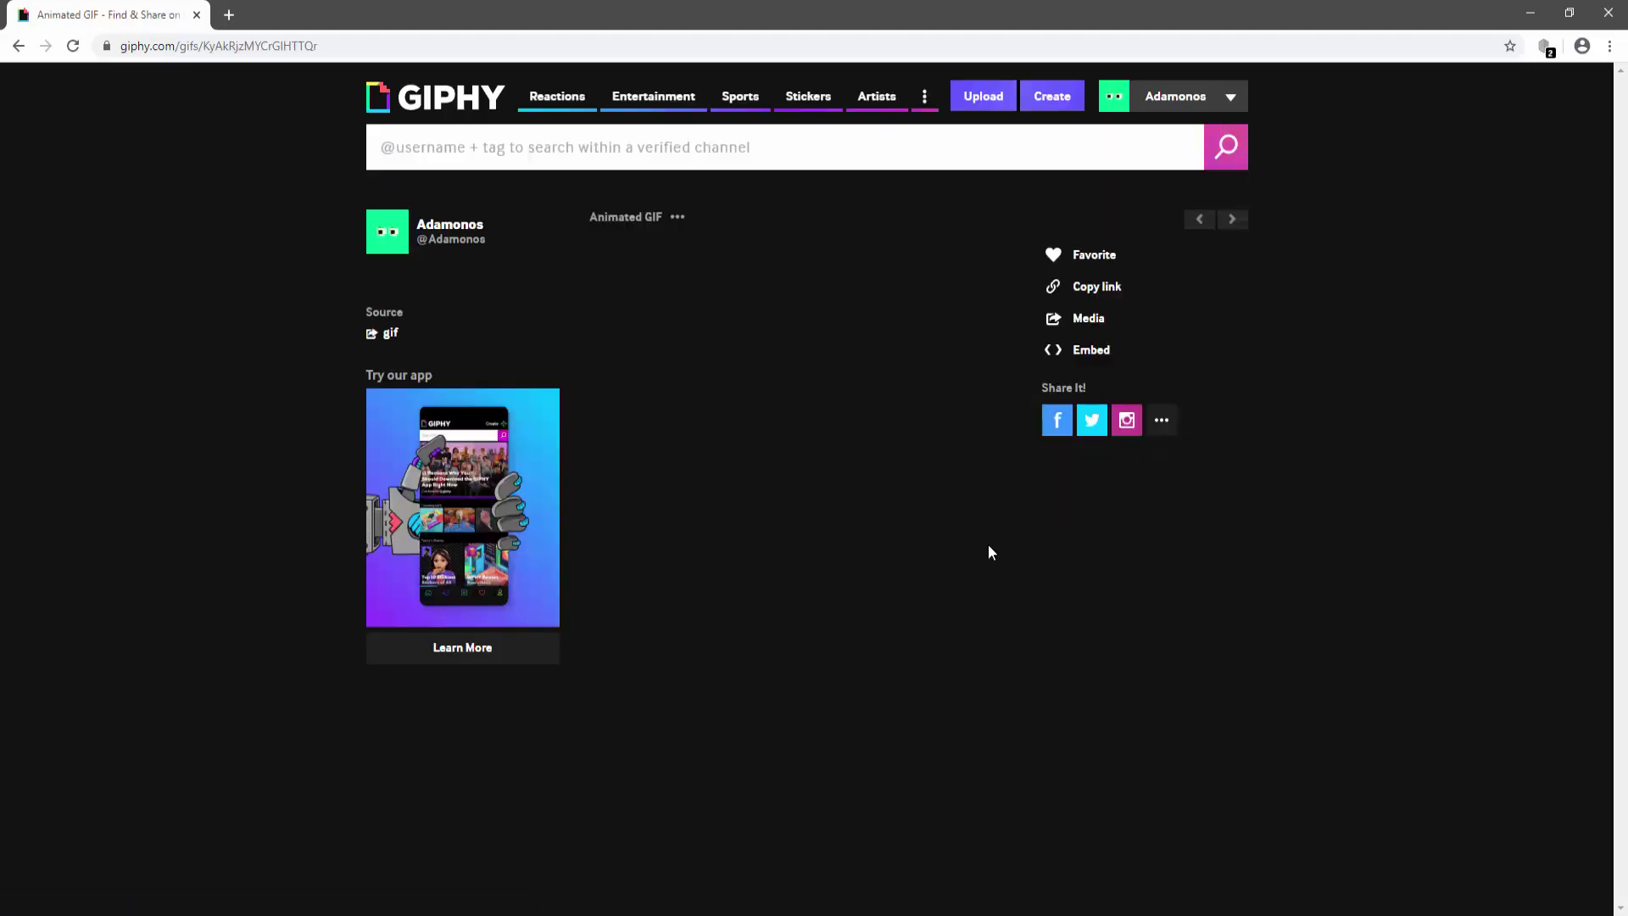
{"action": "left_click", "coordinate": [463, 227]}
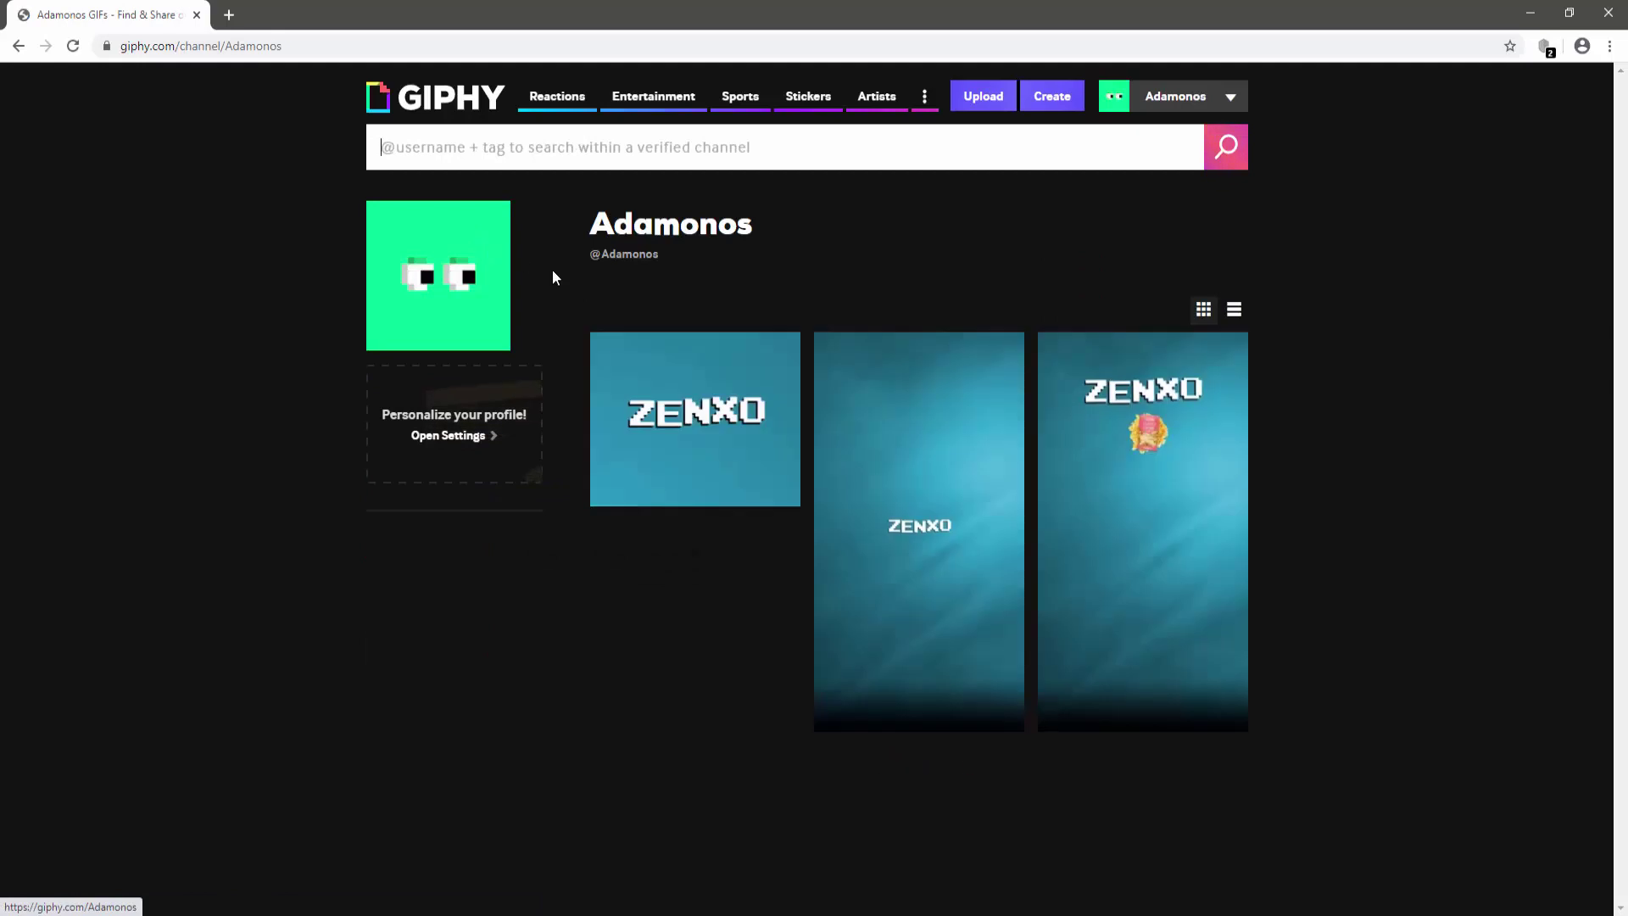
{"action": "left_click", "coordinate": [704, 409]}
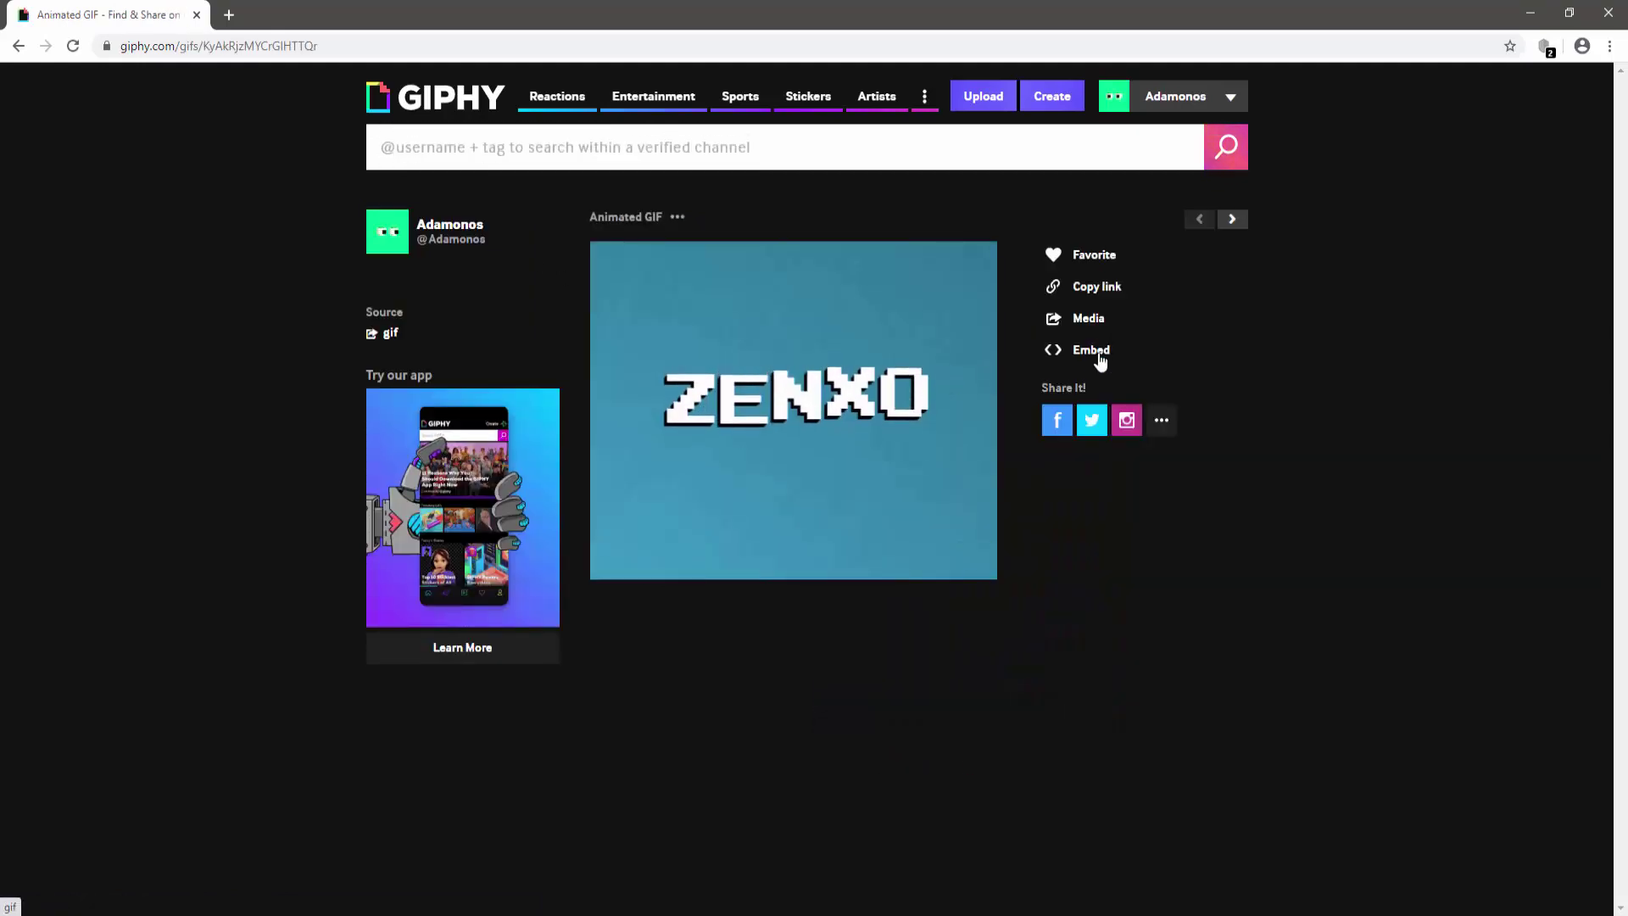
{"action": "left_click", "coordinate": [1062, 322]}
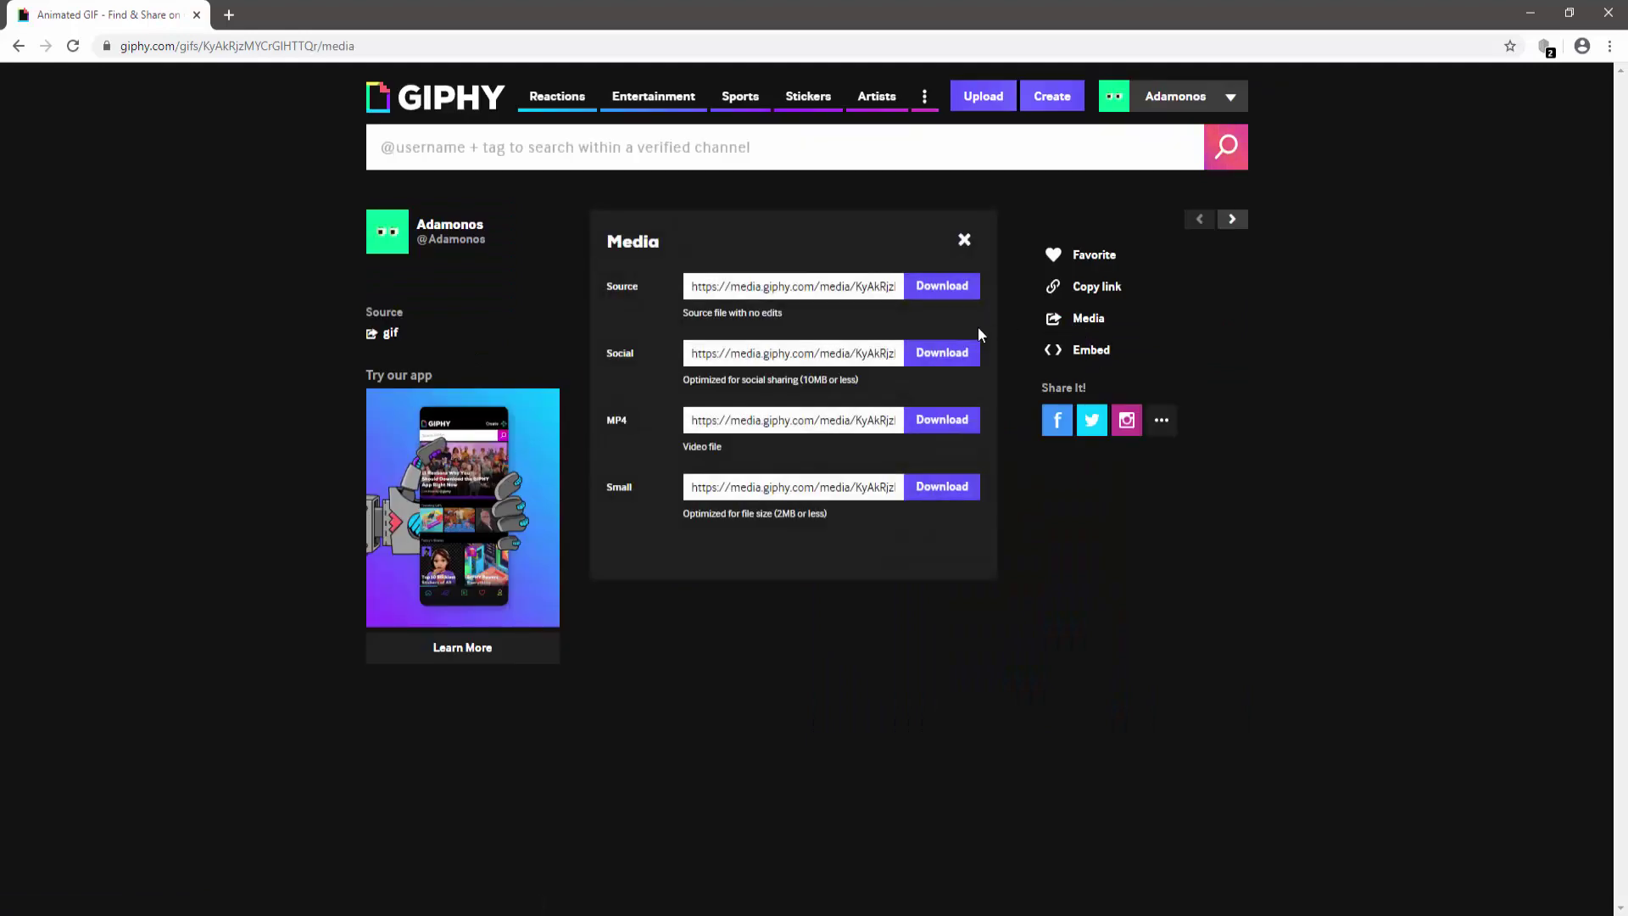
{"action": "left_click", "coordinate": [938, 356]}
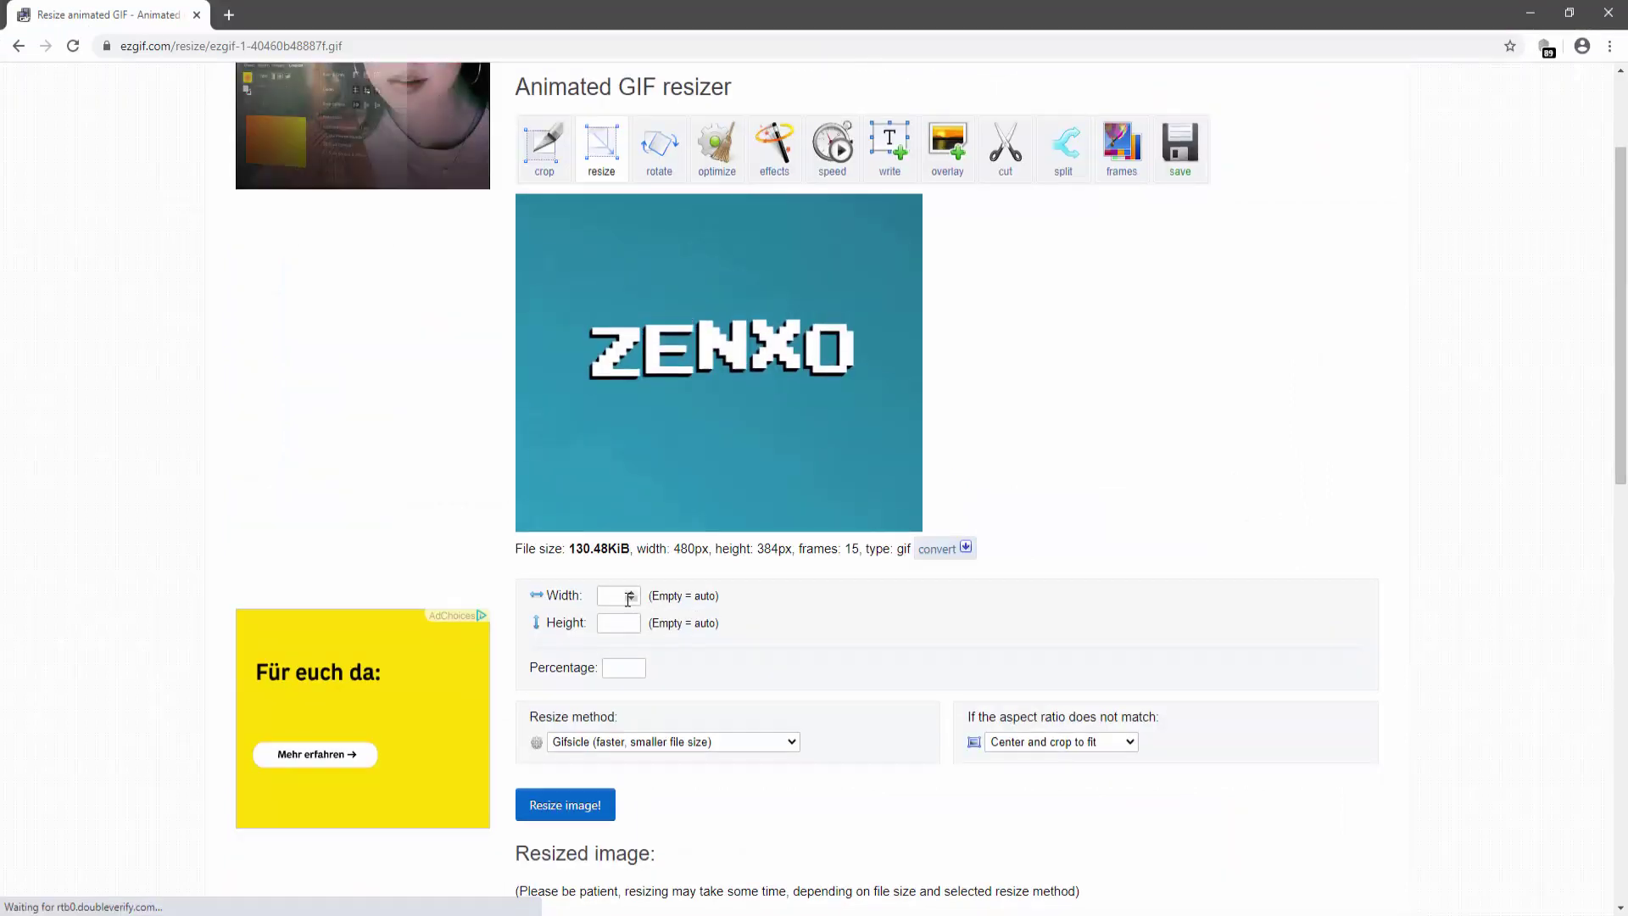
Resize the ZENXO GIF to width 506 and height 506 px
{"action": "left_click", "coordinate": [628, 598]}
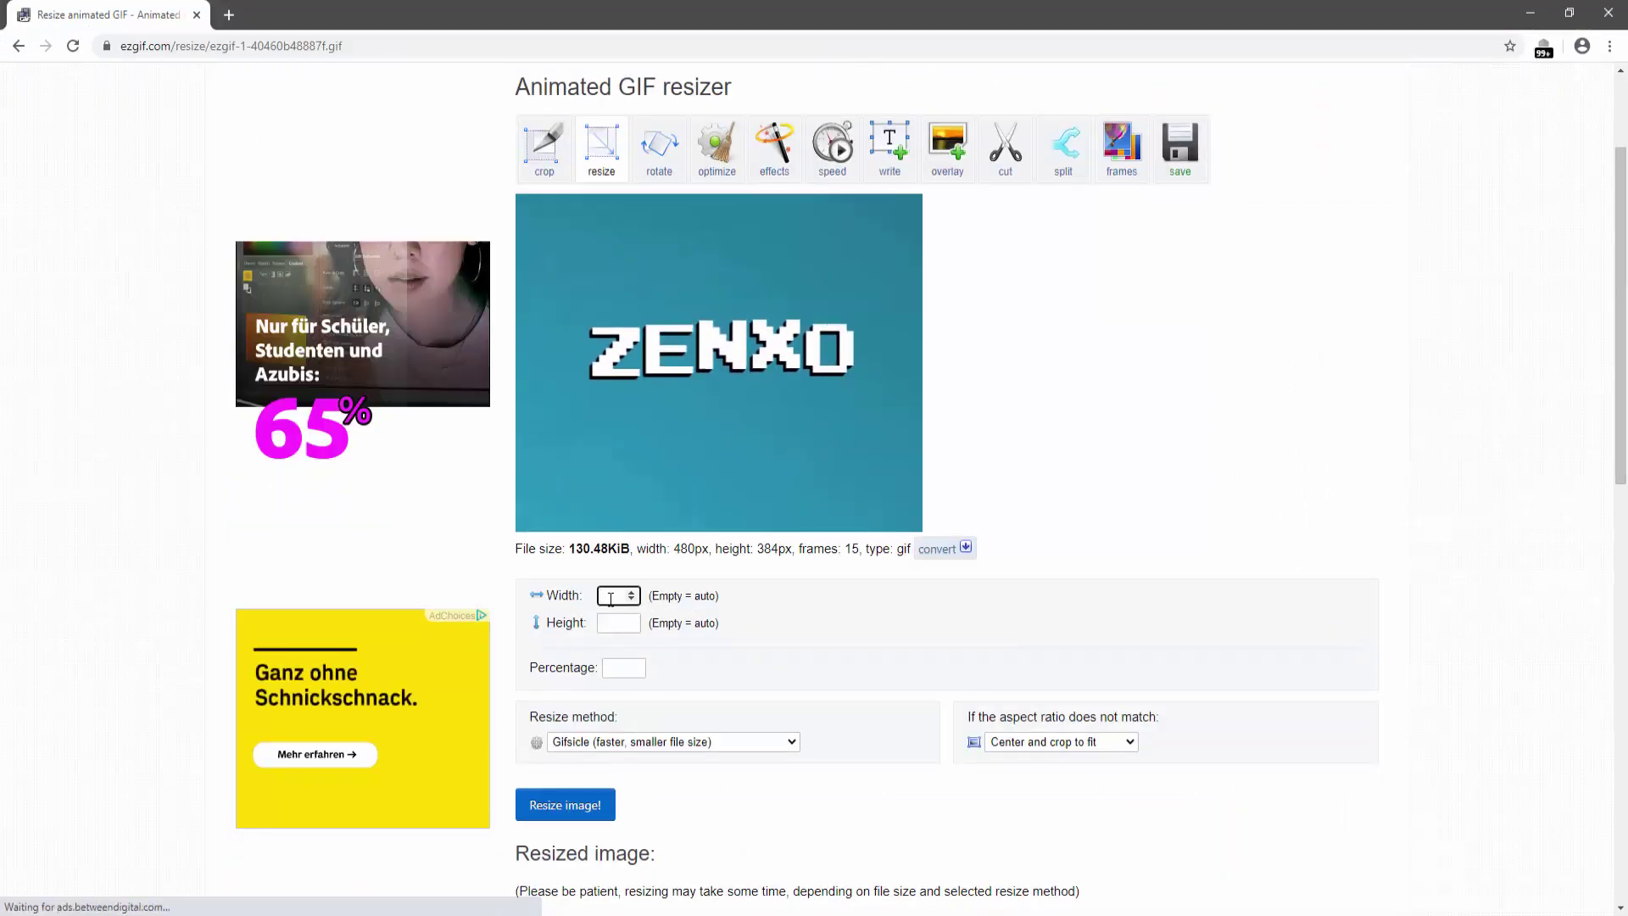
{"action": "type", "text": "506"}
{"action": "key", "text": "Tab"}
{"action": "type", "text": "506"}
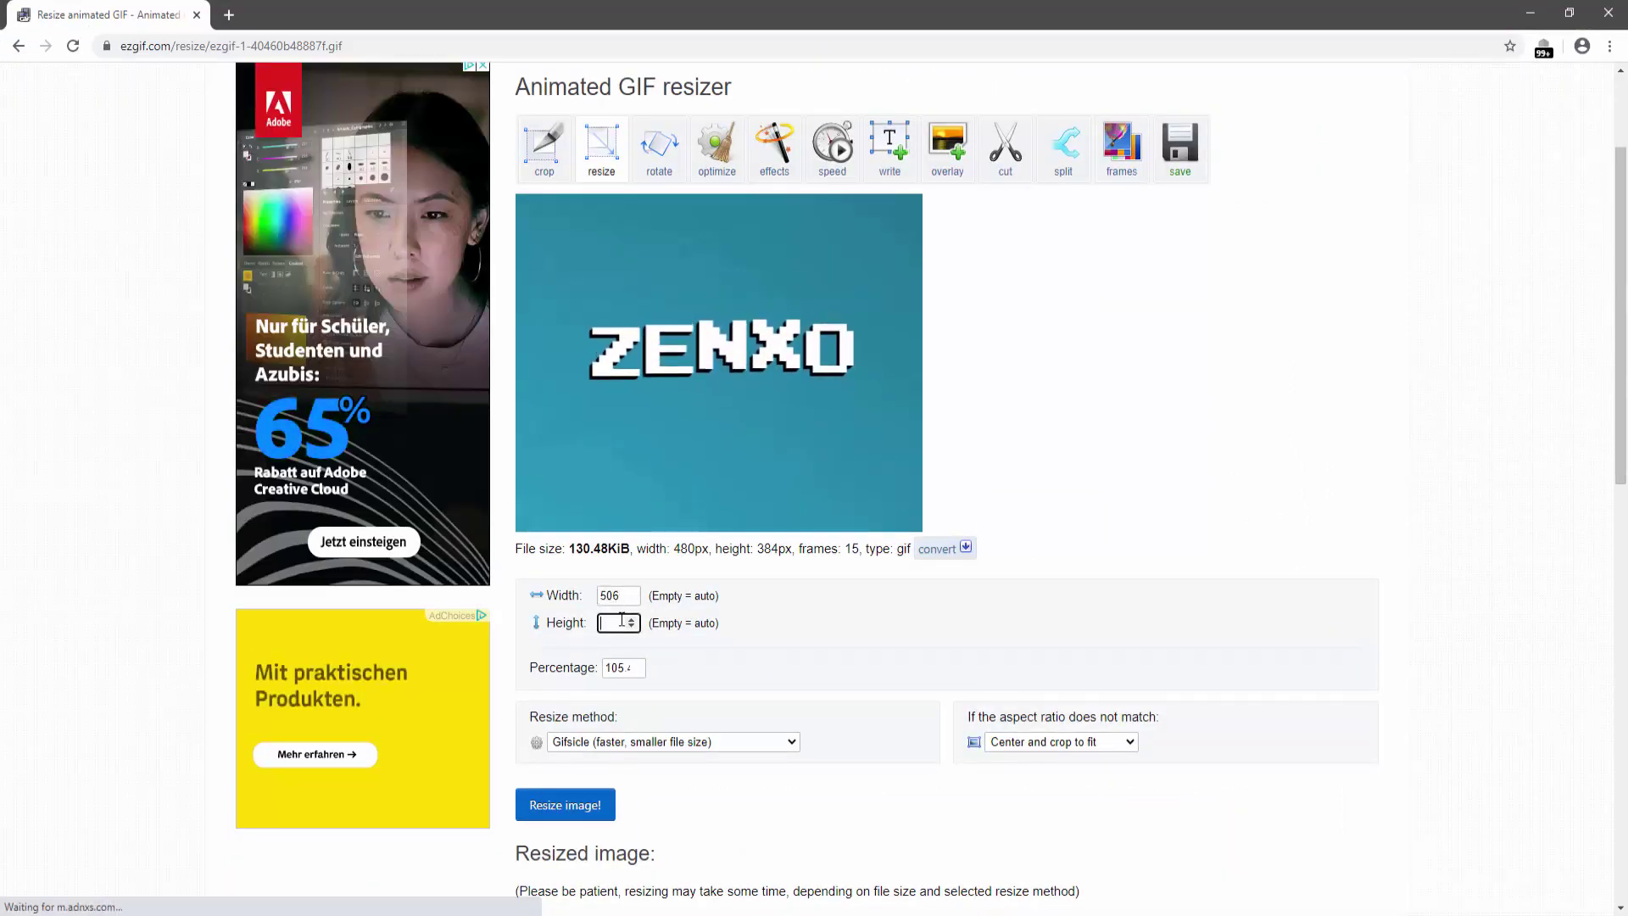
{"action": "left_click", "coordinate": [760, 663]}
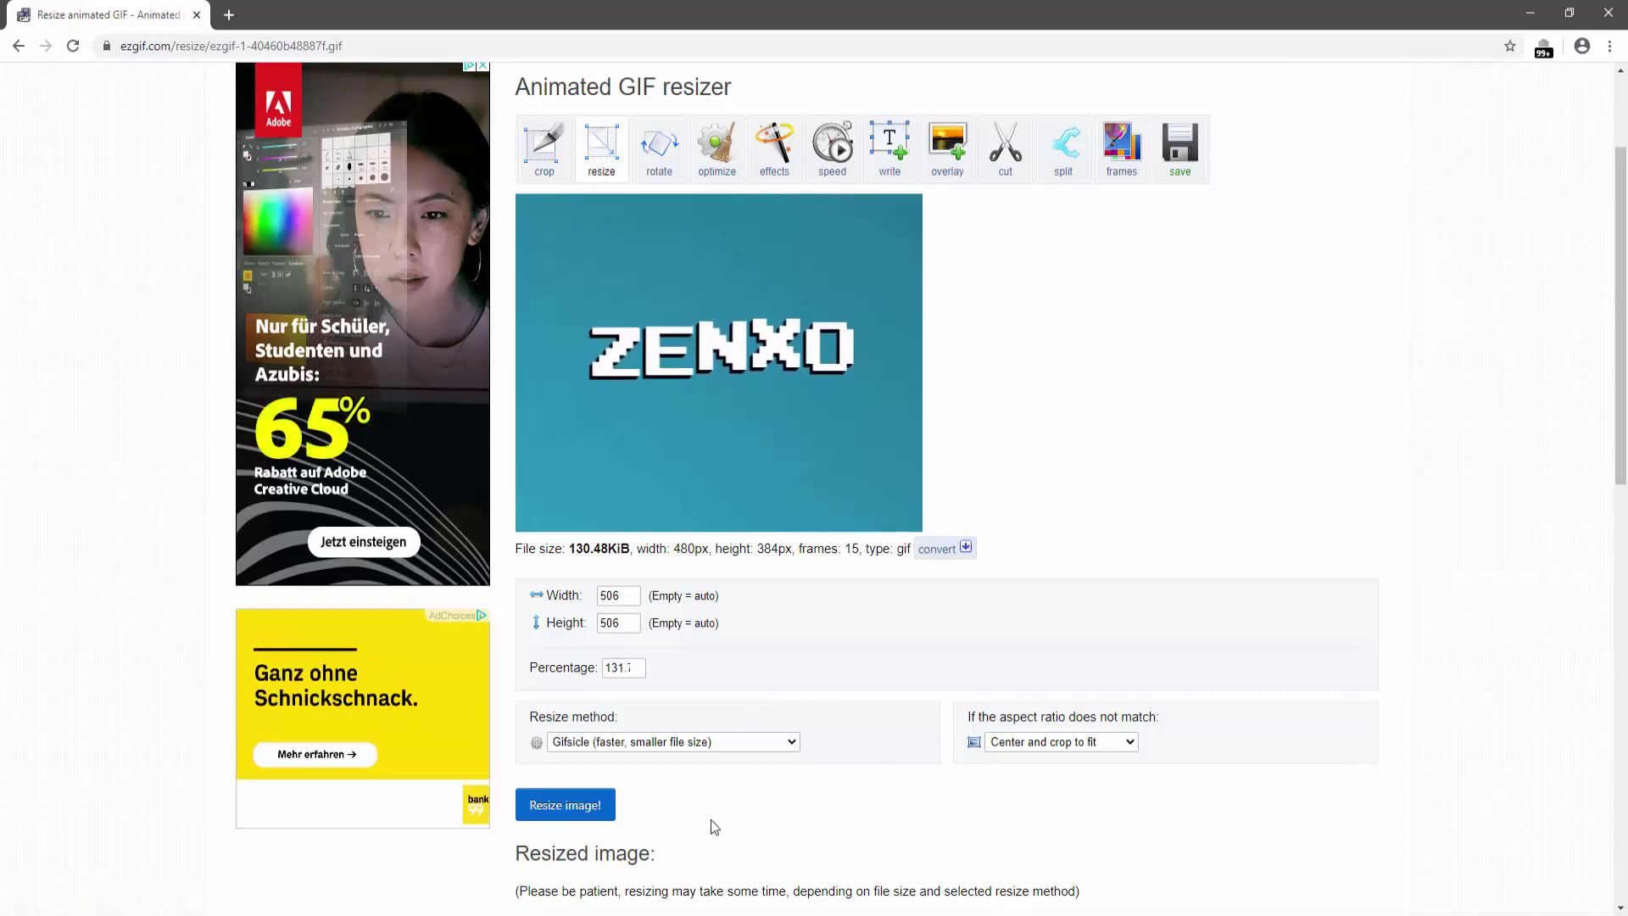
{"action": "left_click", "coordinate": [563, 805]}
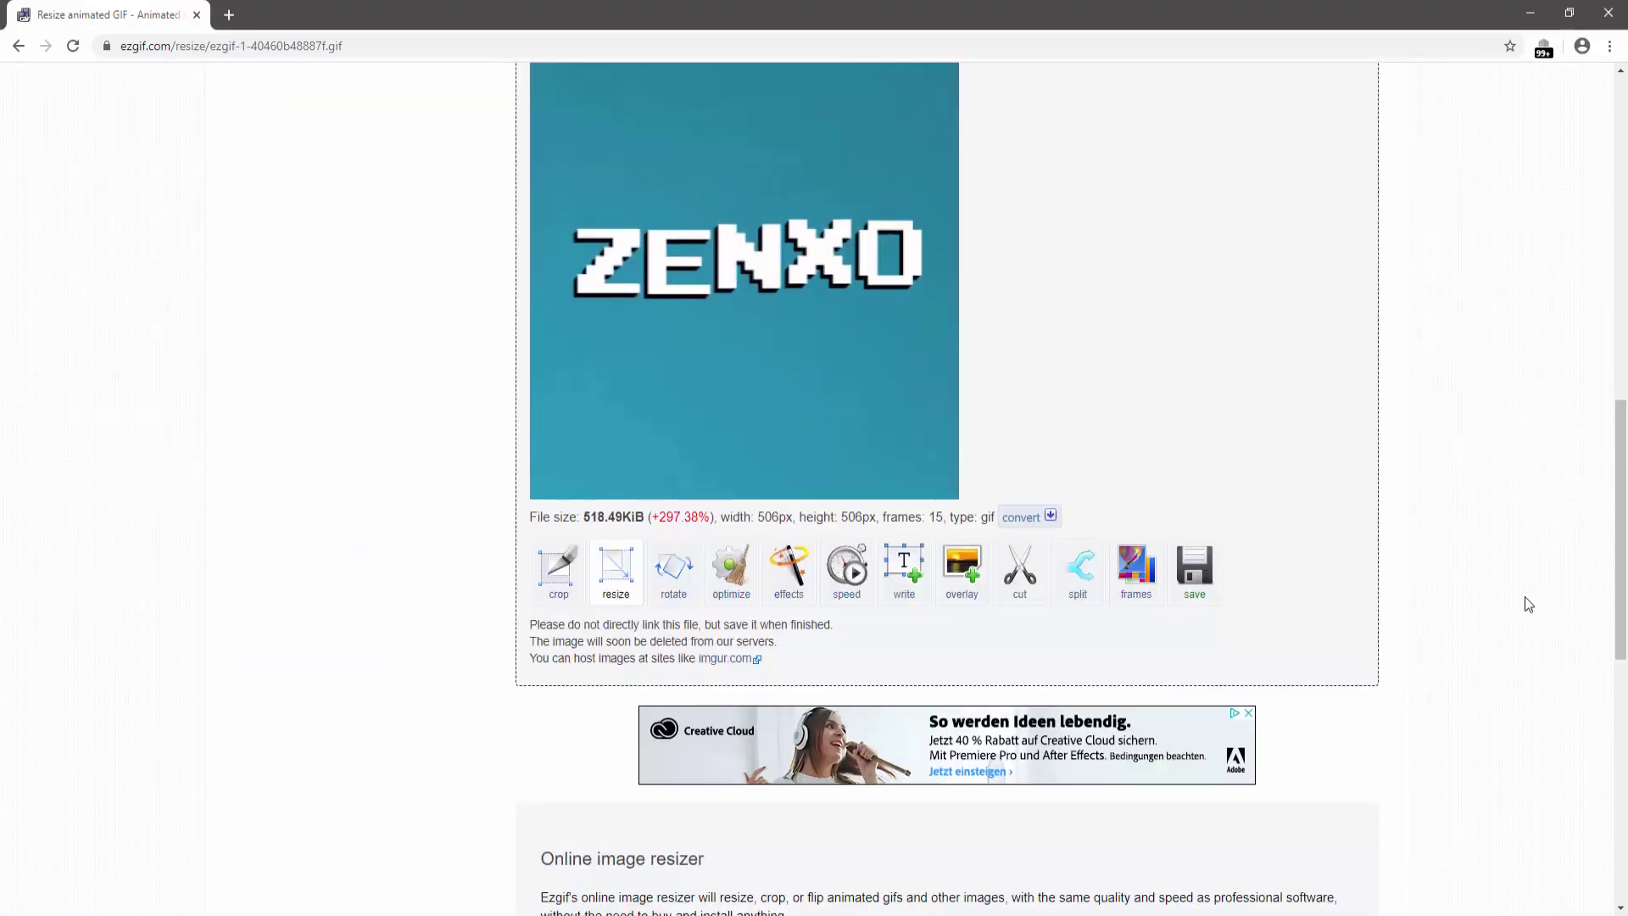
{"action": "scroll", "coordinate": [1525, 597], "scroll_direction": "down", "scroll_amount": 4}
{"action": "scroll", "coordinate": [1524, 597], "scroll_direction": "up", "scroll_amount": 5}
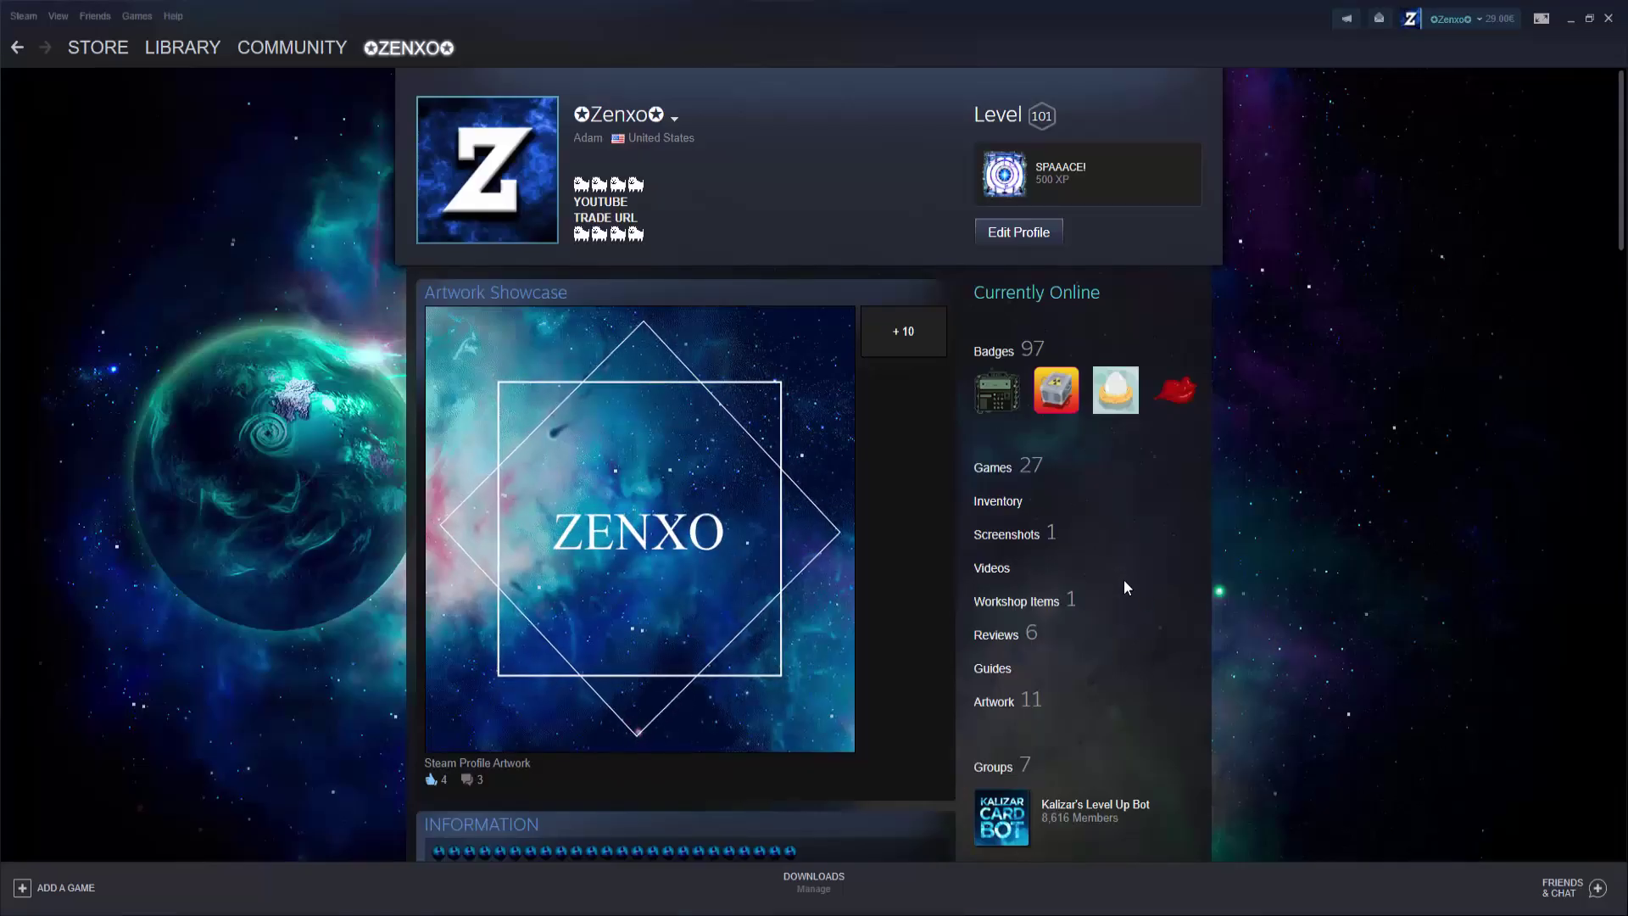
Upload the resized GIF as Not Game Specific artwork described ';)', certify ownership, and save
{"action": "left_click", "coordinate": [997, 705]}
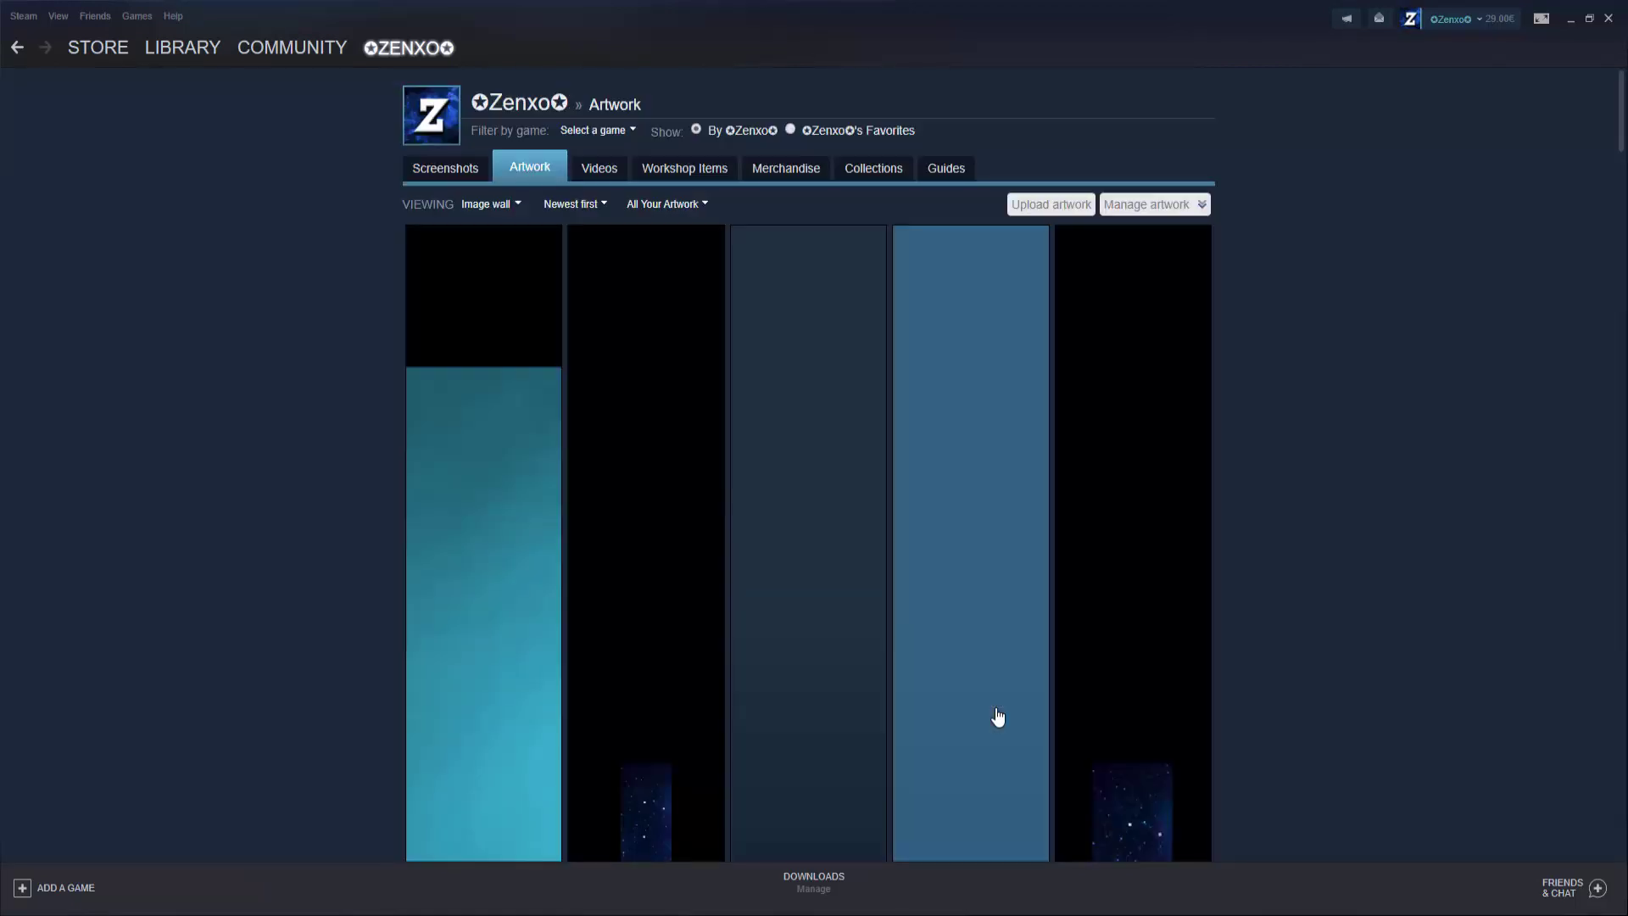
{"action": "left_click", "coordinate": [1060, 207]}
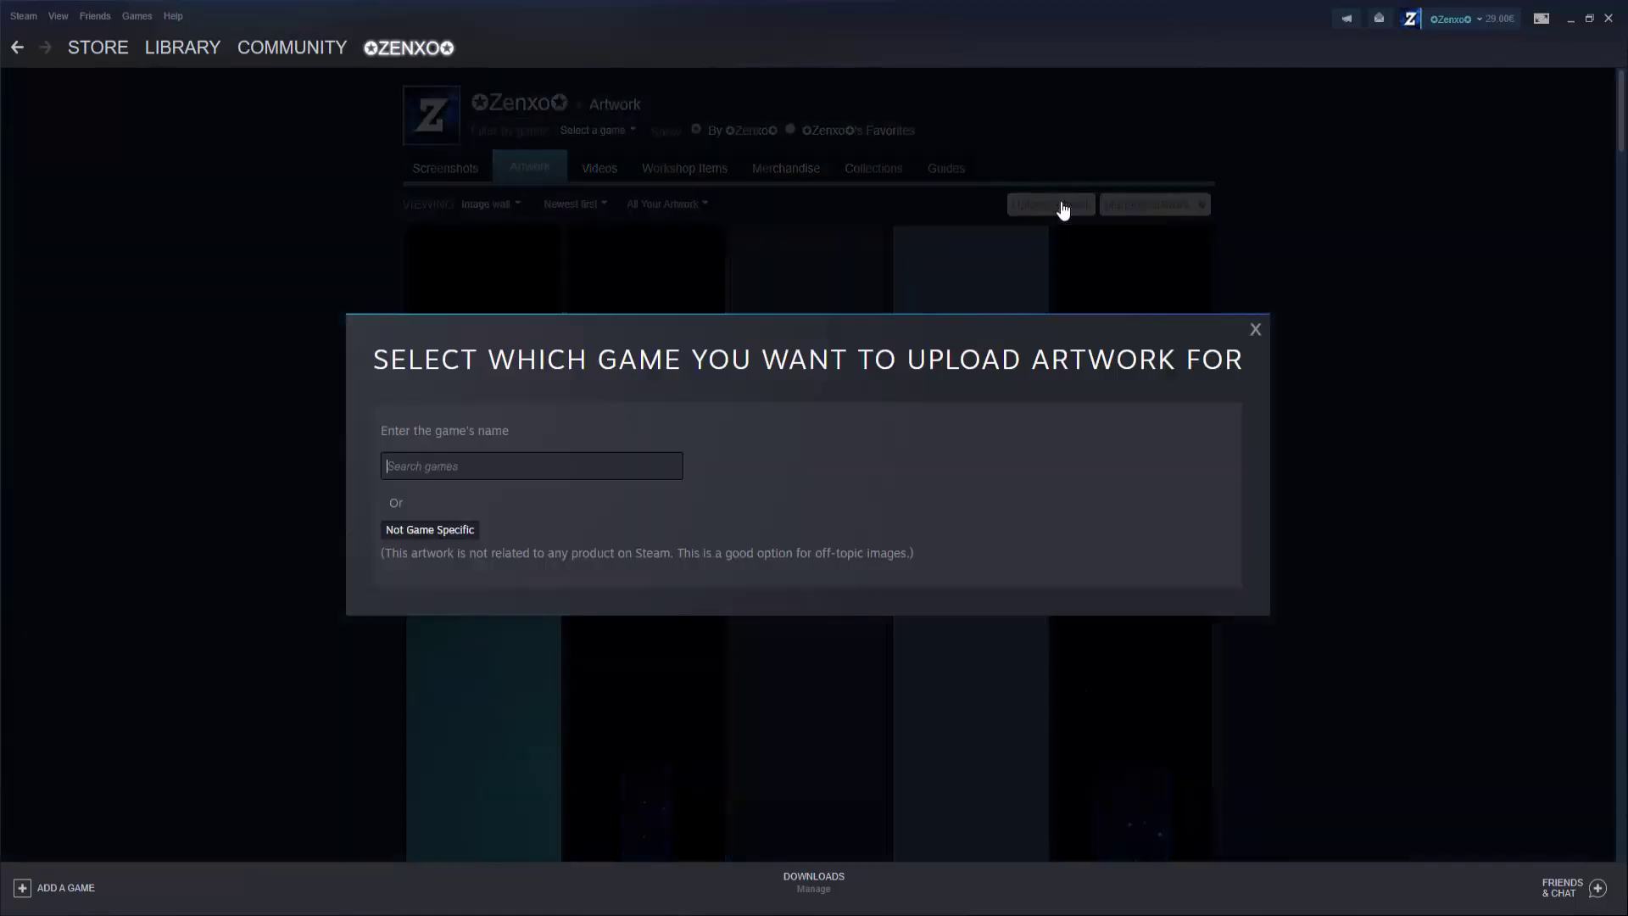
{"action": "left_click", "coordinate": [463, 539]}
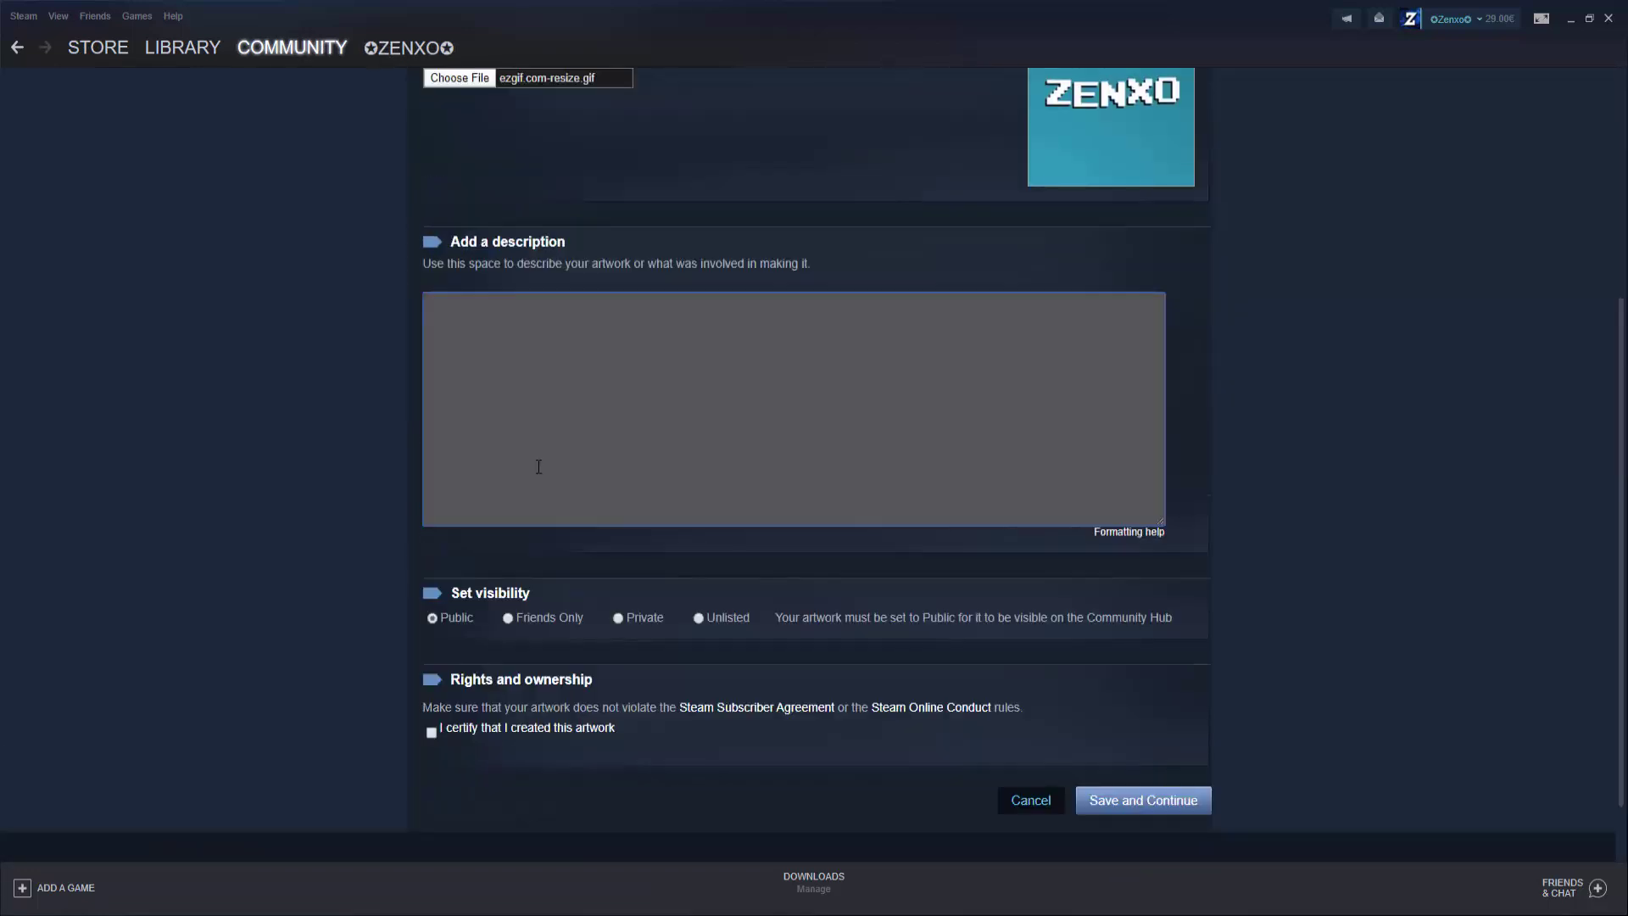
{"action": "type", "text": ";)"}
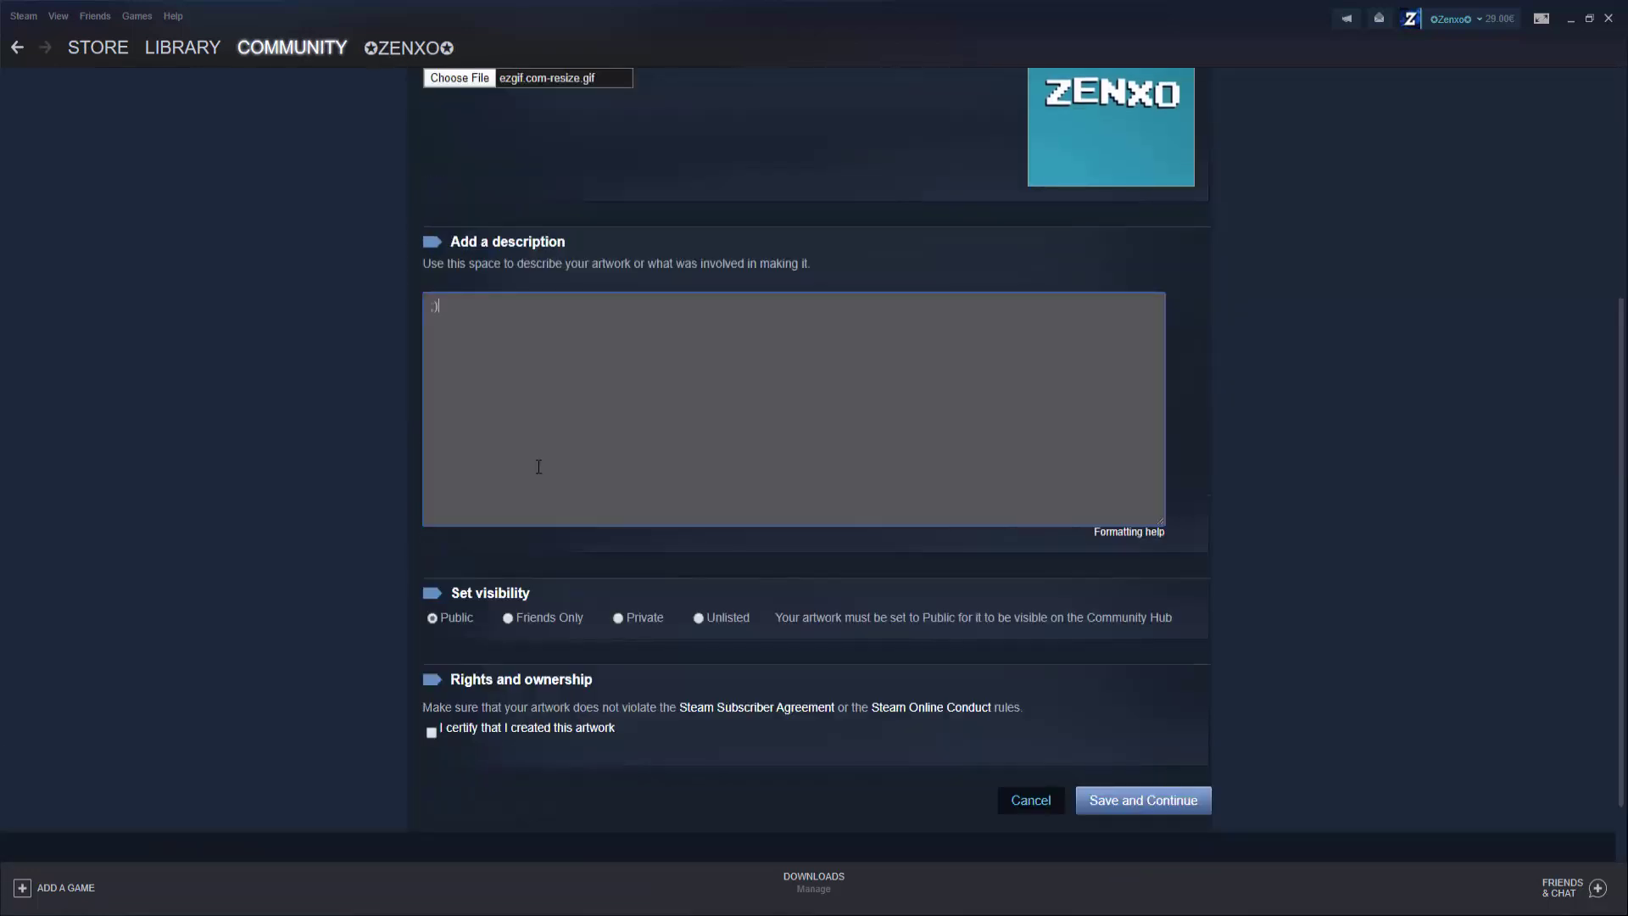
{"action": "left_click", "coordinate": [432, 732]}
{"action": "left_click", "coordinate": [1128, 802]}
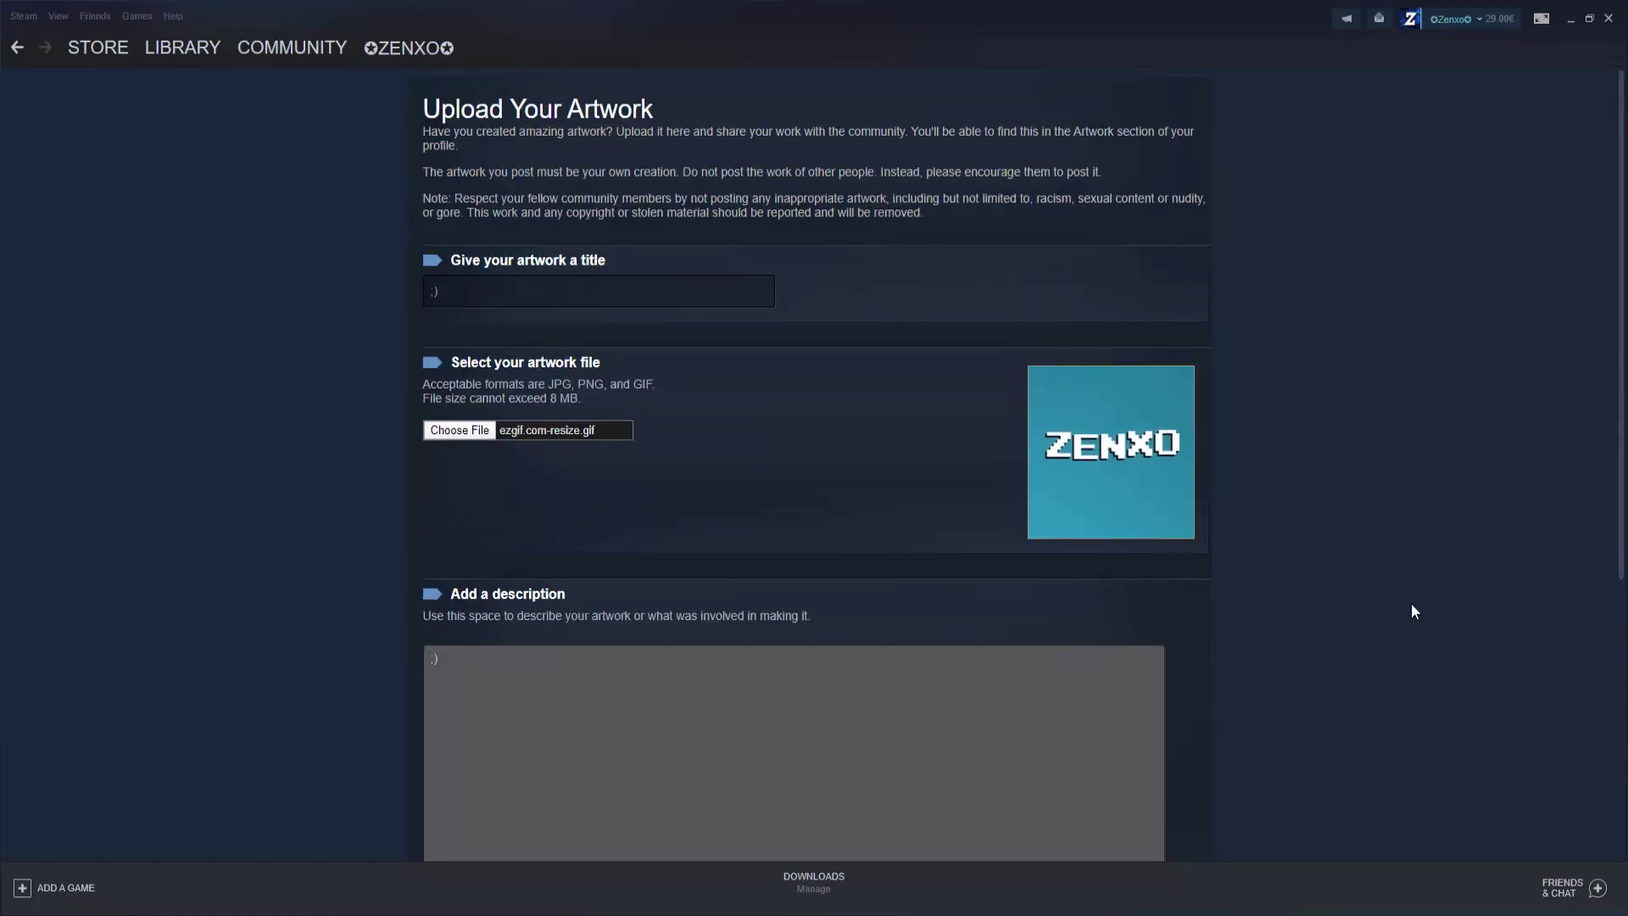
Replace the Artwork Showcase image with the teal ZENXO GIF and save the profile changes
{"action": "scroll", "coordinate": [1340, 599], "scroll_direction": "down", "scroll_amount": 5}
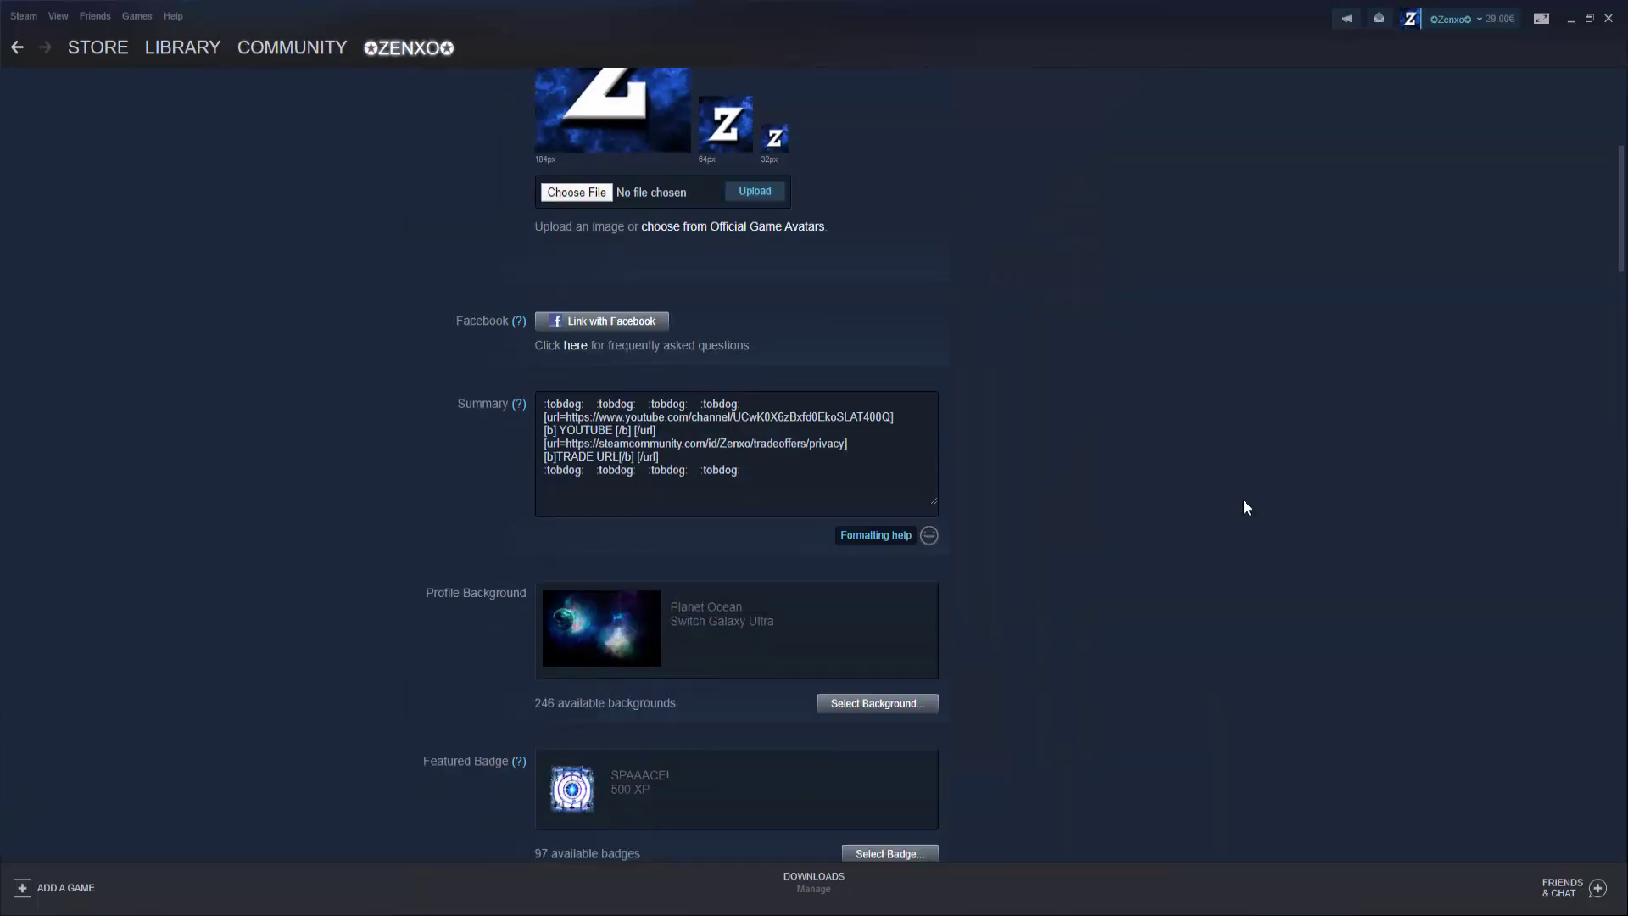
{"action": "scroll", "coordinate": [1241, 498], "scroll_direction": "down", "scroll_amount": 10}
{"action": "scroll", "coordinate": [1228, 500], "scroll_direction": "down", "scroll_amount": 1}
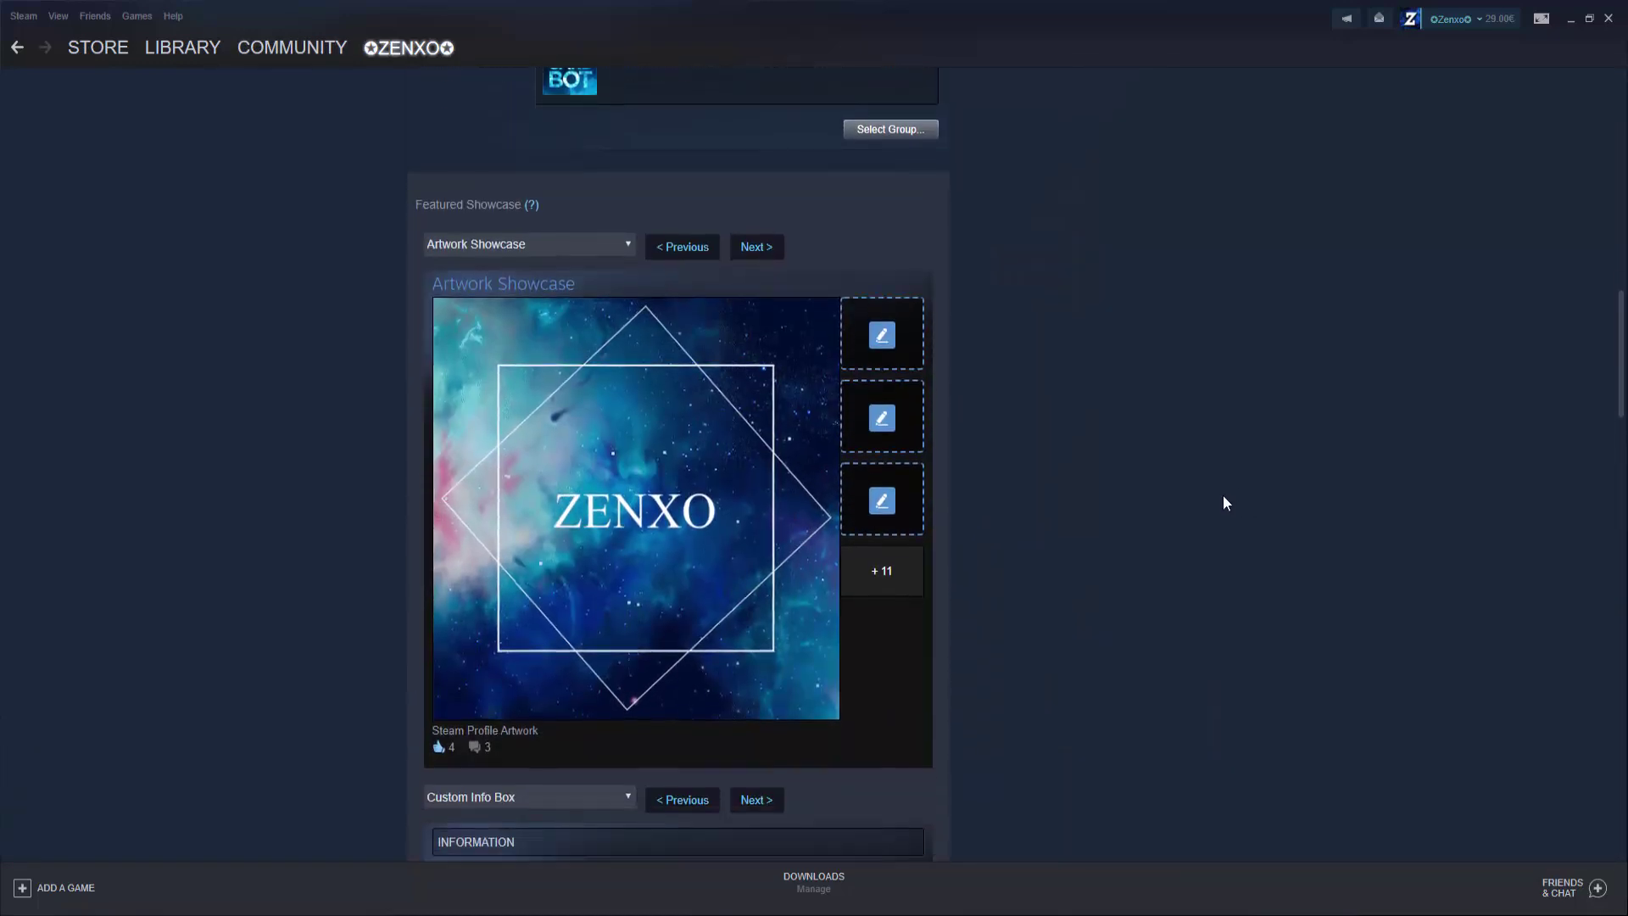
{"action": "left_click", "coordinate": [657, 510]}
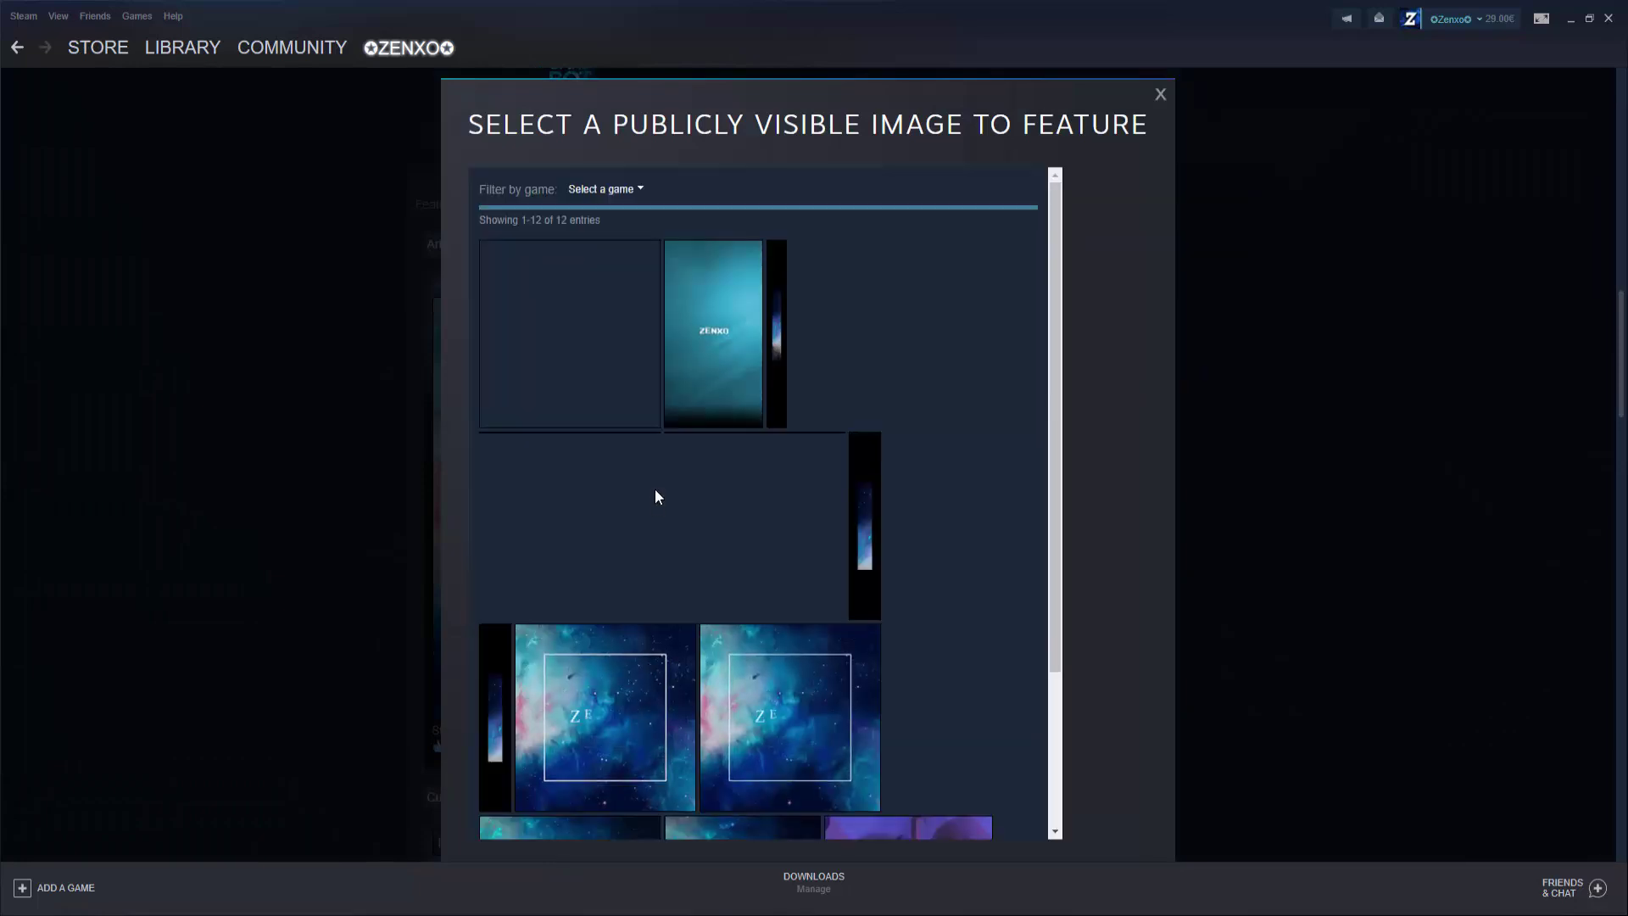
{"action": "left_click", "coordinate": [610, 352]}
{"action": "scroll", "coordinate": [1103, 649], "scroll_direction": "down", "scroll_amount": 15}
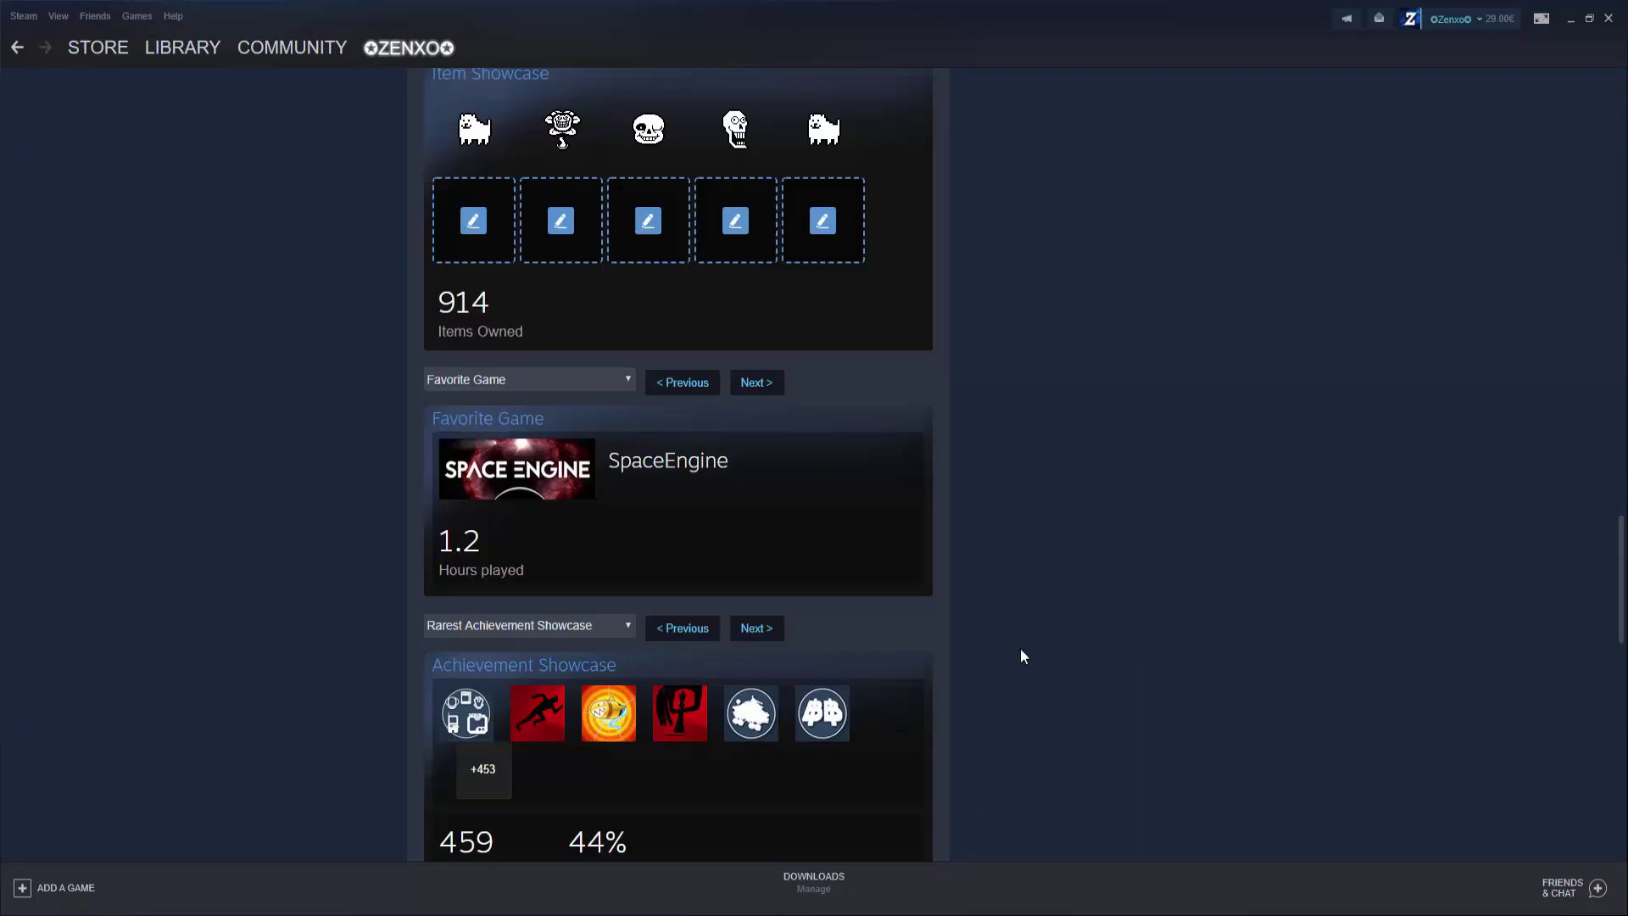
{"action": "scroll", "coordinate": [949, 720], "scroll_direction": "down", "scroll_amount": 4}
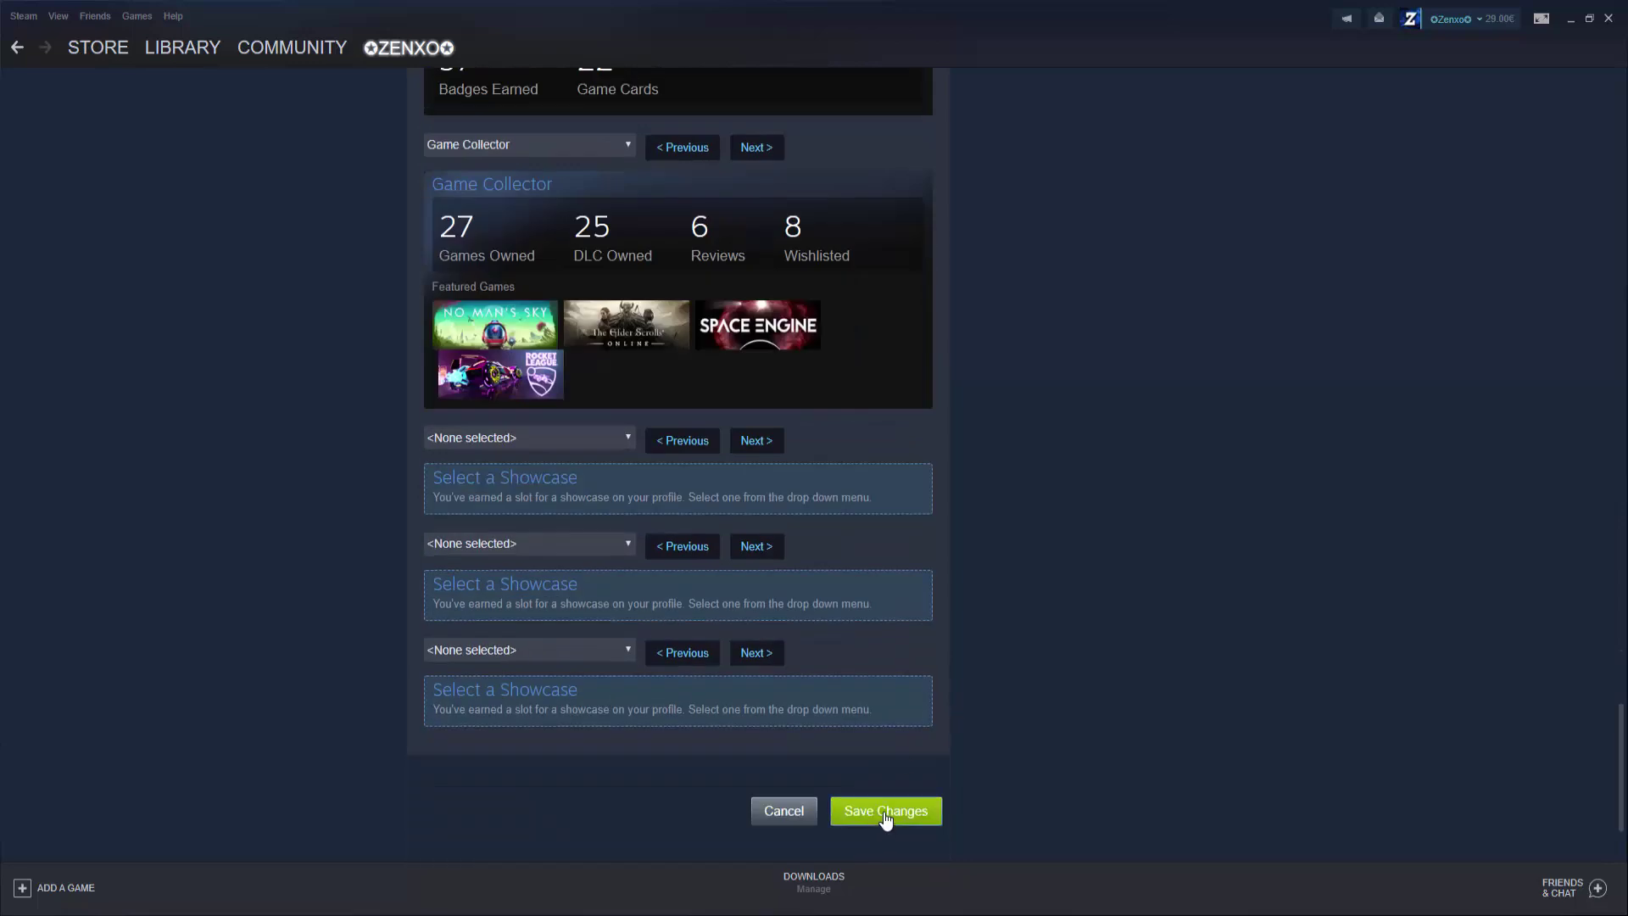
{"action": "left_click", "coordinate": [885, 814]}
{"action": "scroll", "coordinate": [1448, 416], "scroll_direction": "up", "scroll_amount": 1}
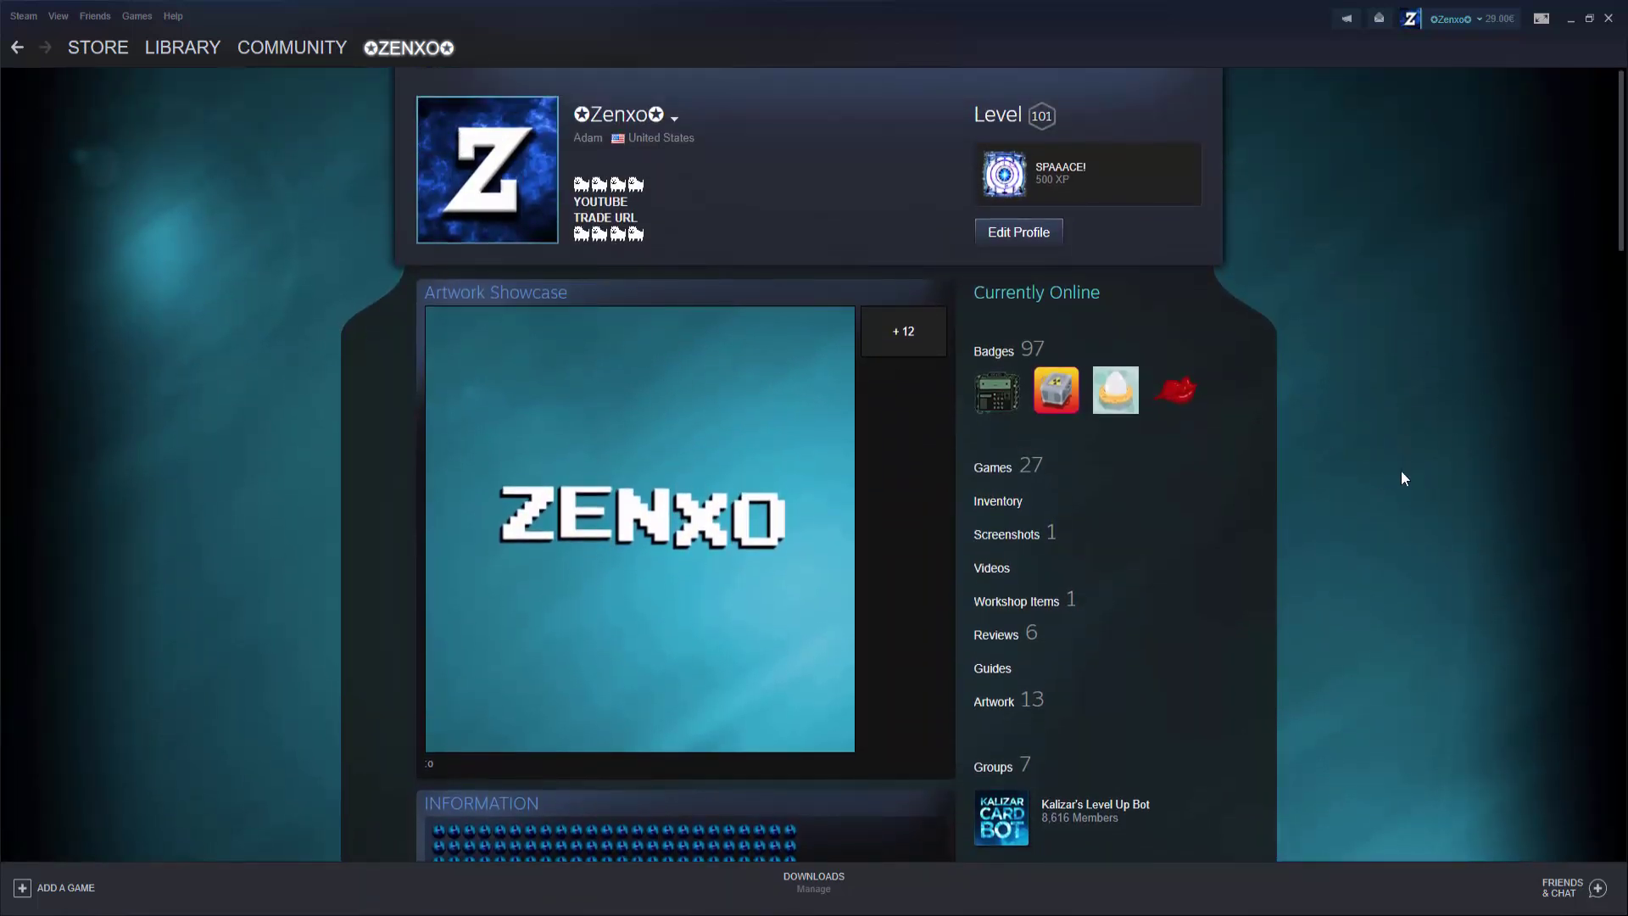
{"action": "scroll", "coordinate": [1417, 395], "scroll_direction": "down", "scroll_amount": 3}
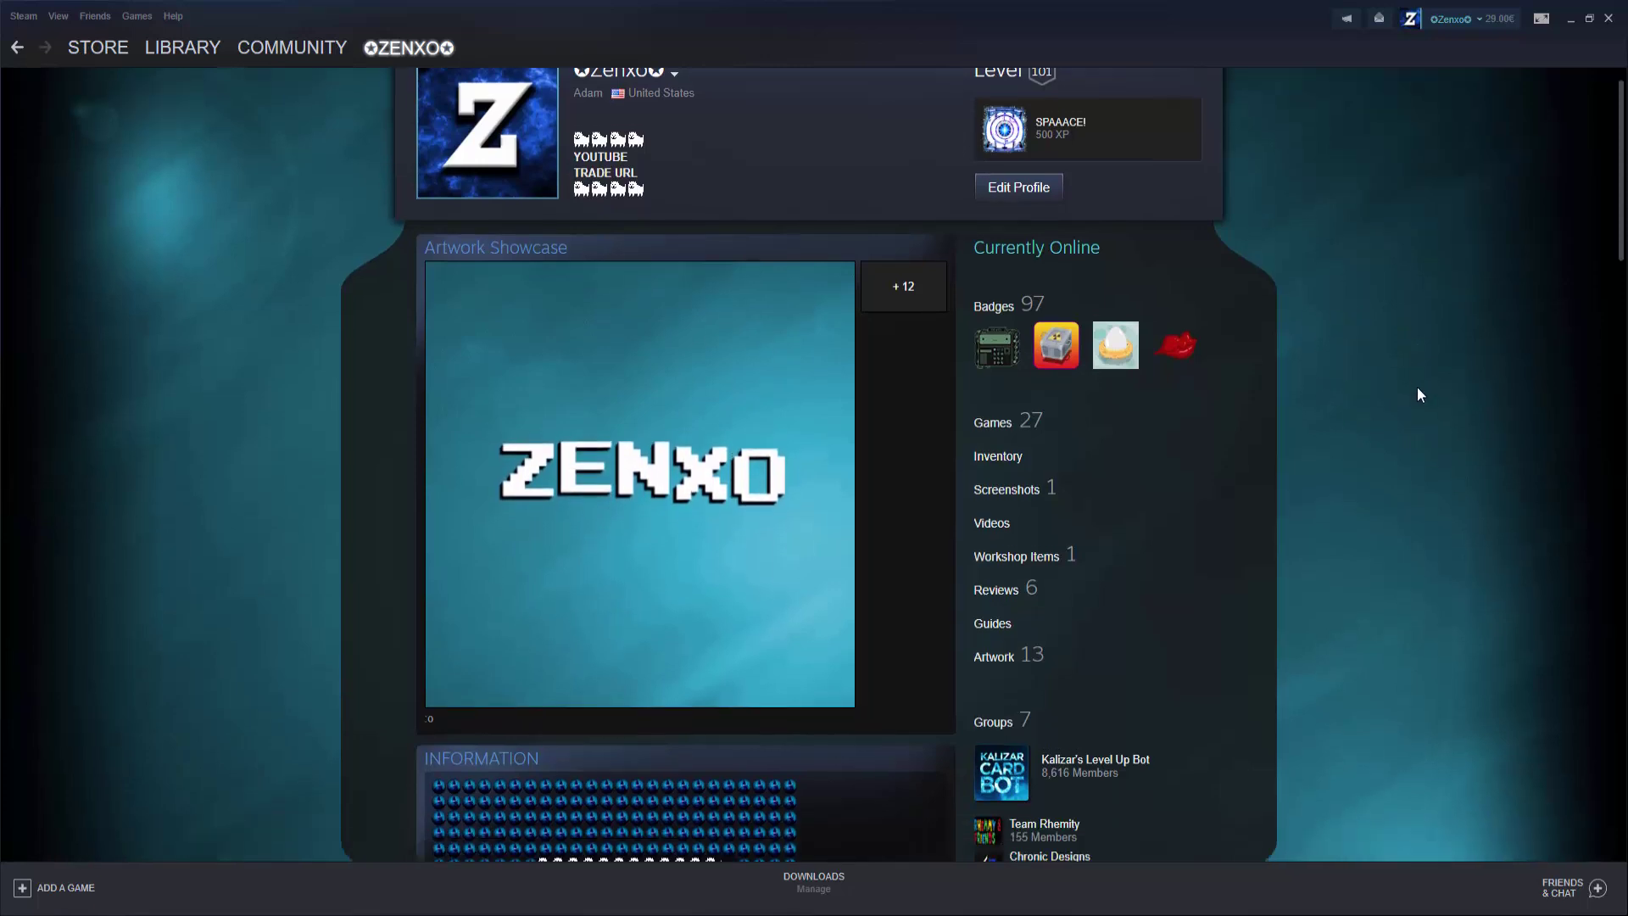
{"action": "scroll", "coordinate": [1417, 387], "scroll_direction": "down", "scroll_amount": 4}
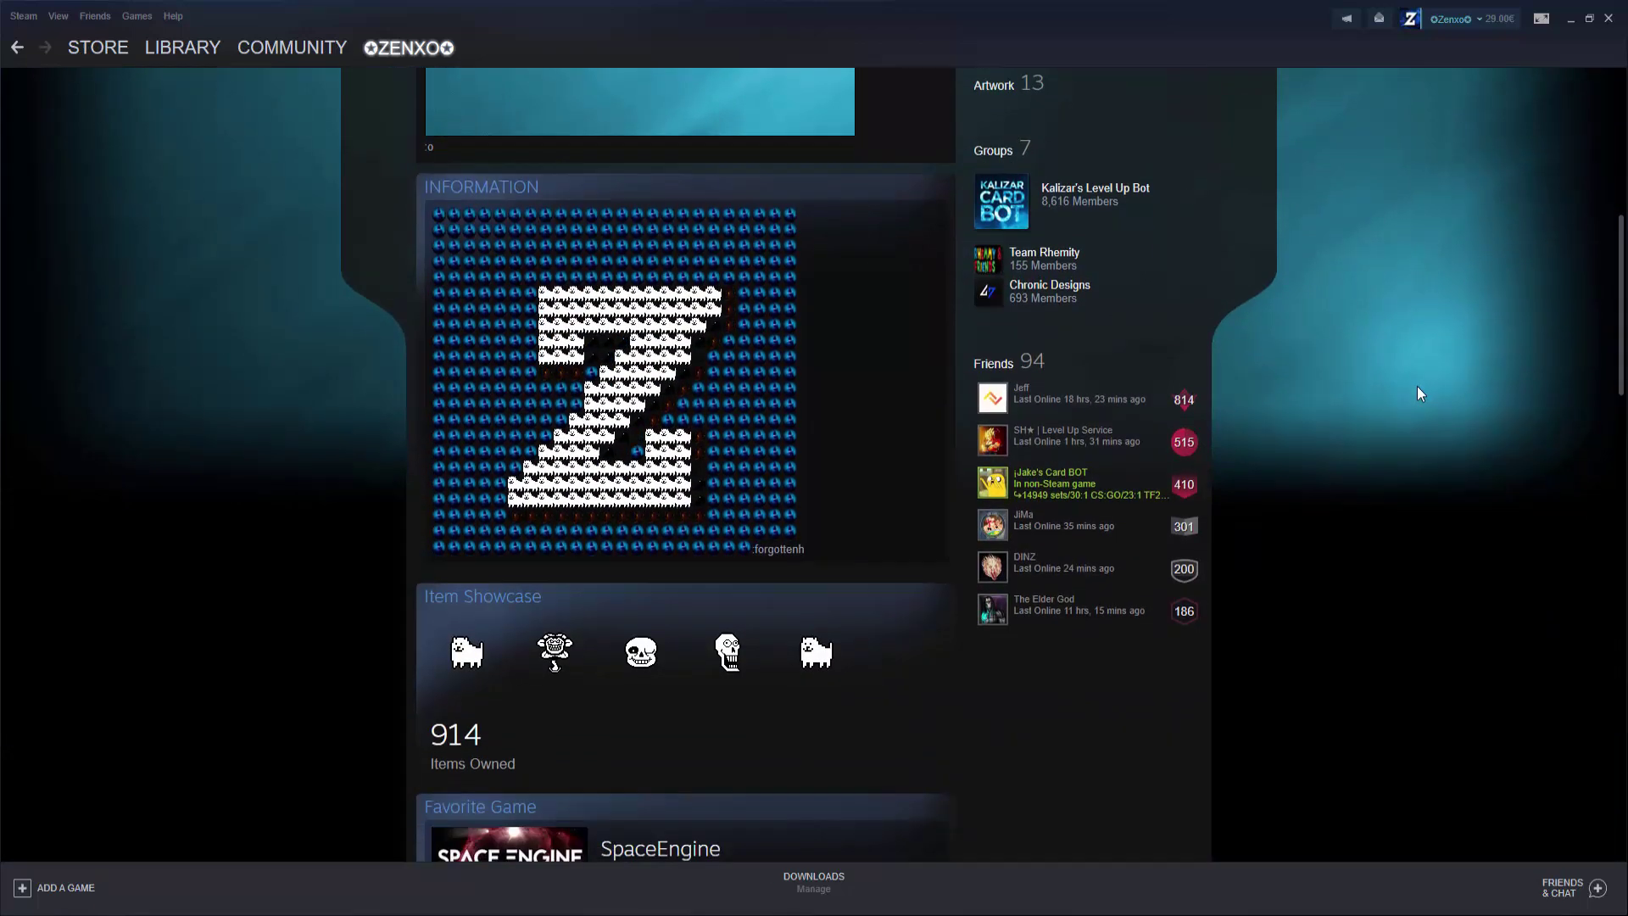
{"action": "scroll", "coordinate": [1417, 385], "scroll_direction": "up", "scroll_amount": 3}
{"action": "scroll", "coordinate": [1417, 393], "scroll_direction": "up", "scroll_amount": 4}
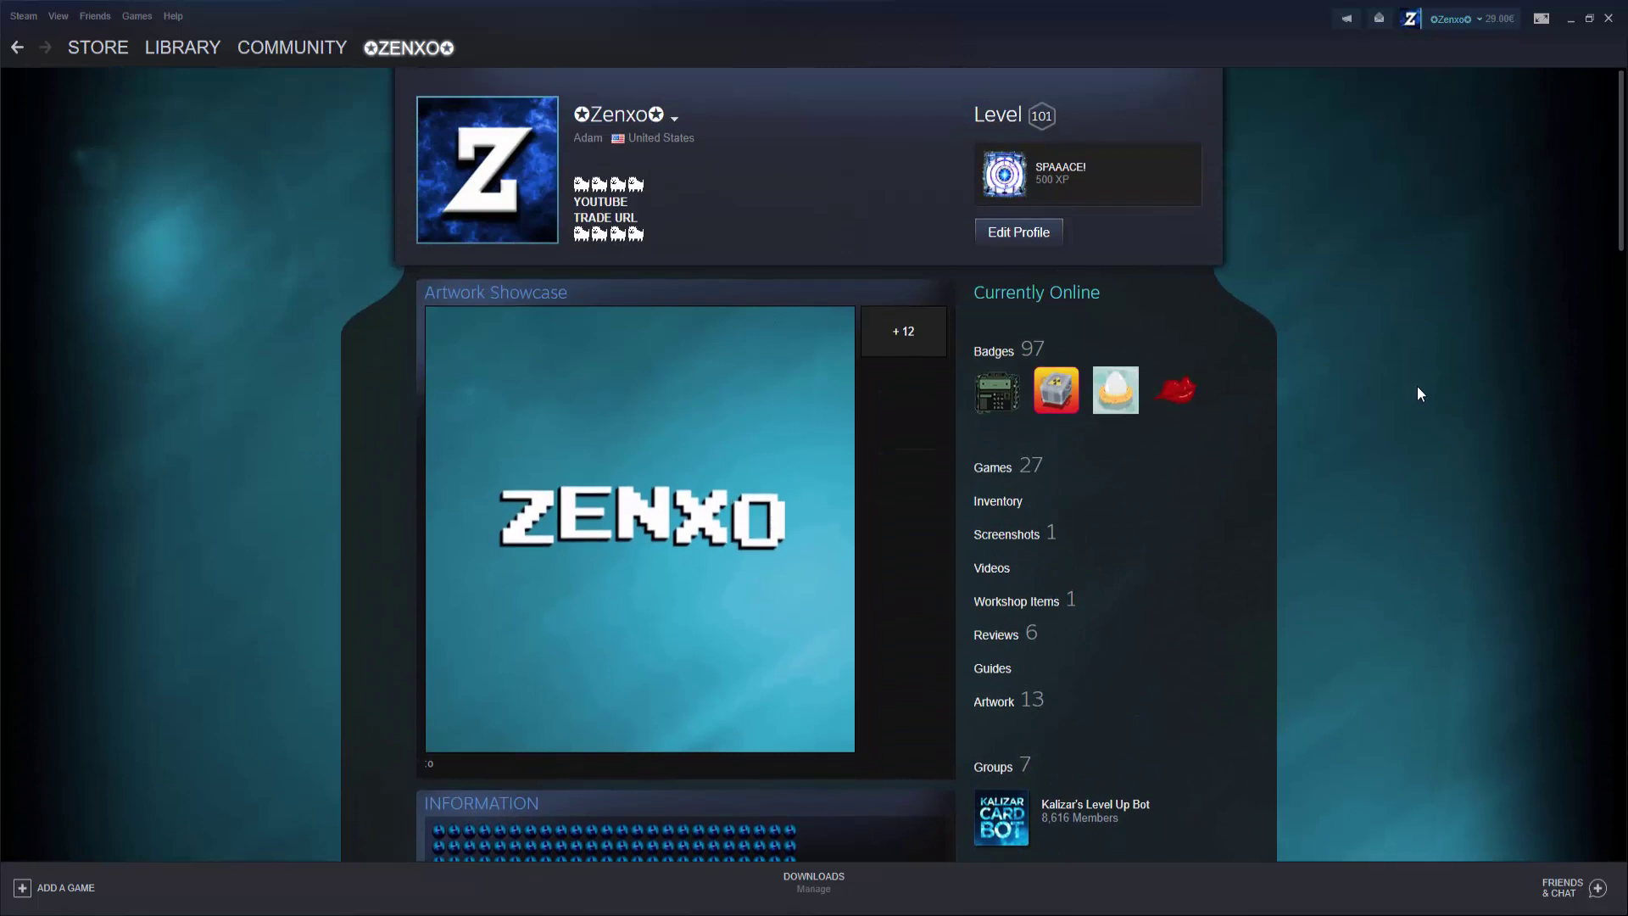